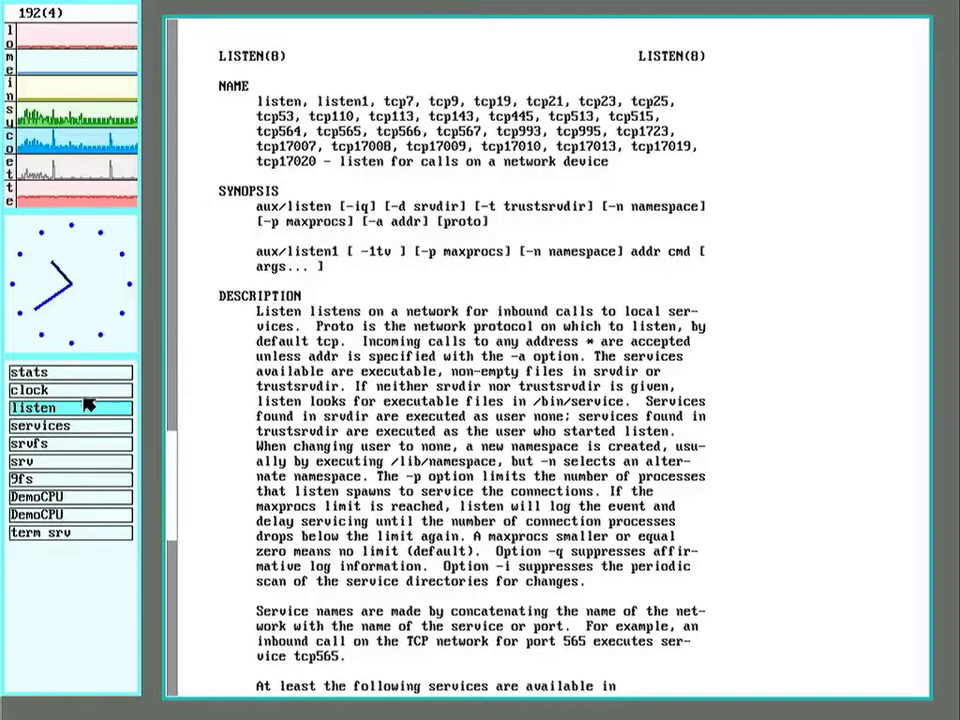
Look over the /bin/service listing and the exportfs/srvfs and srv manual pages
{"action": "left_click", "coordinate": [93, 427]}
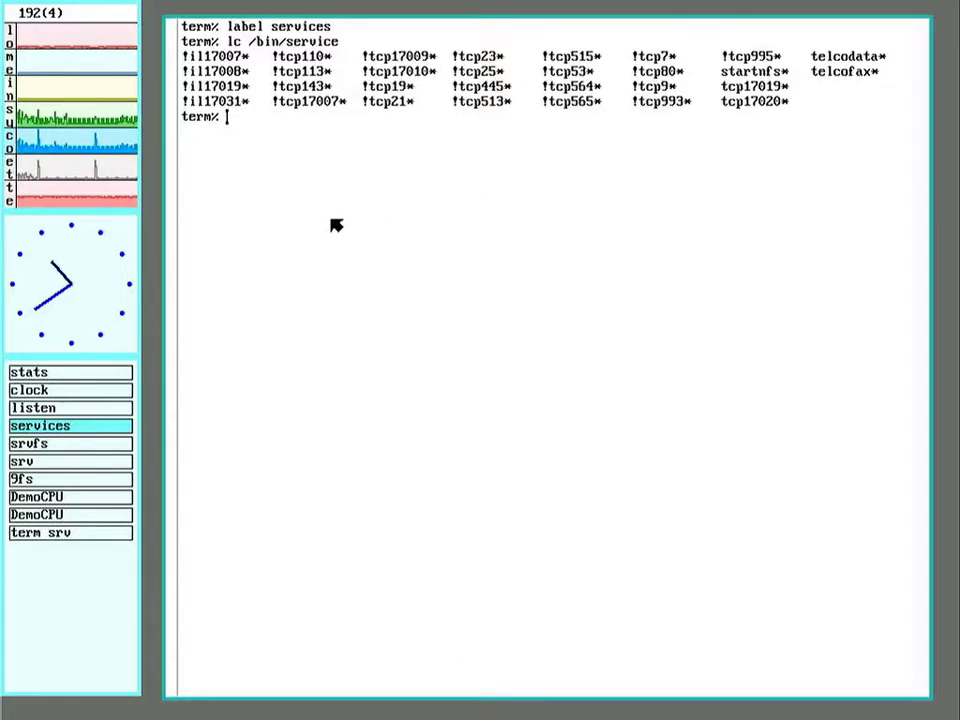
{"action": "left_click", "coordinate": [112, 443]}
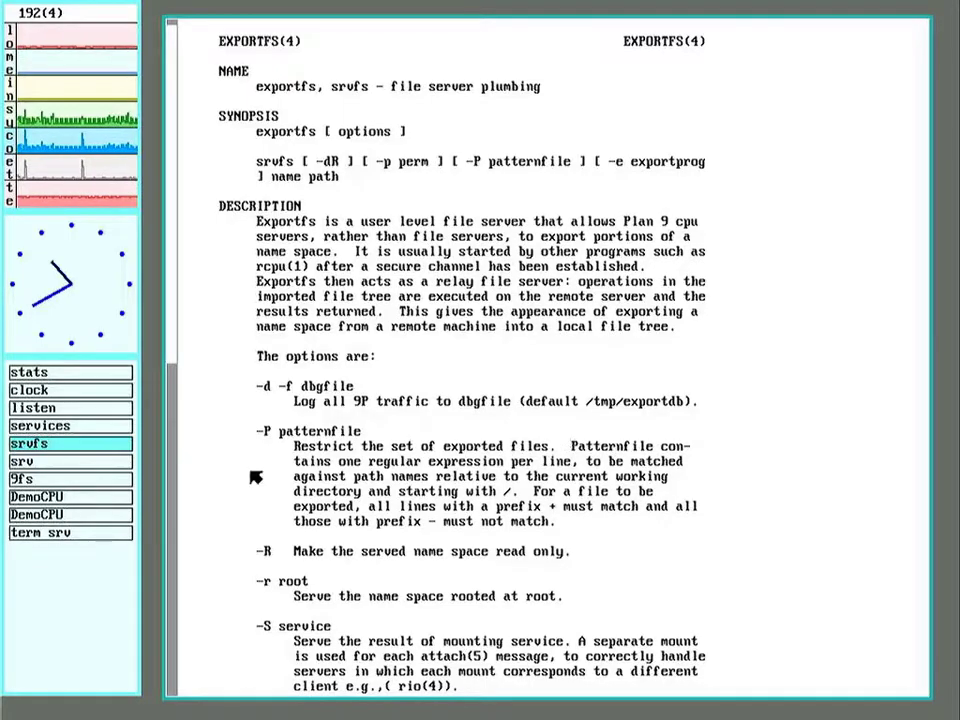
{"action": "left_click", "coordinate": [100, 469]}
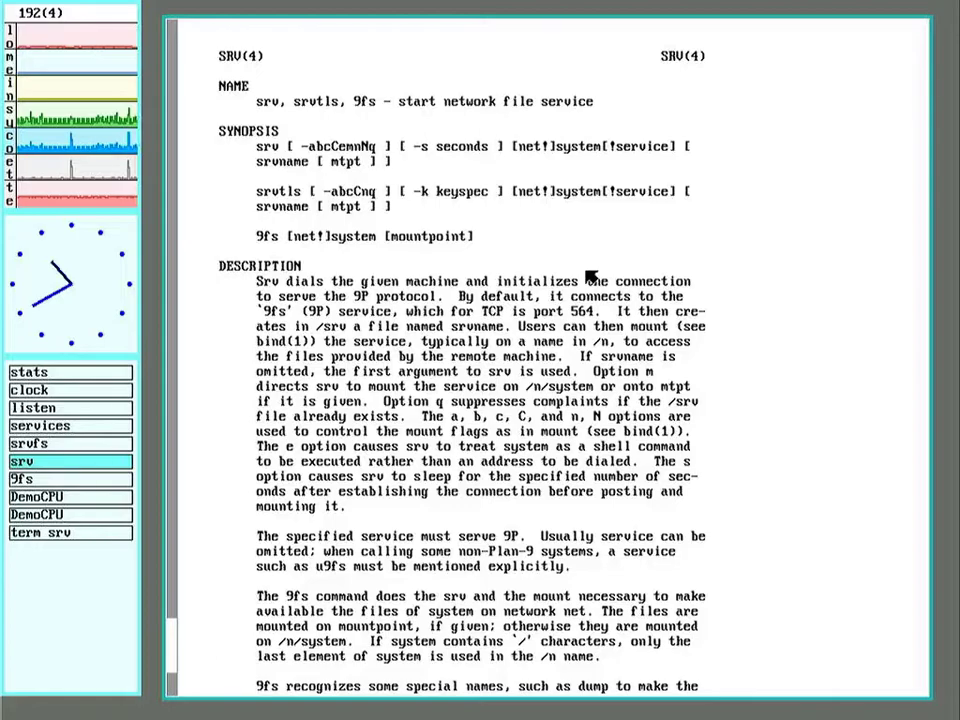
Read through the 9fs script, examining how its cases use srv and mount
{"action": "left_click", "coordinate": [113, 483]}
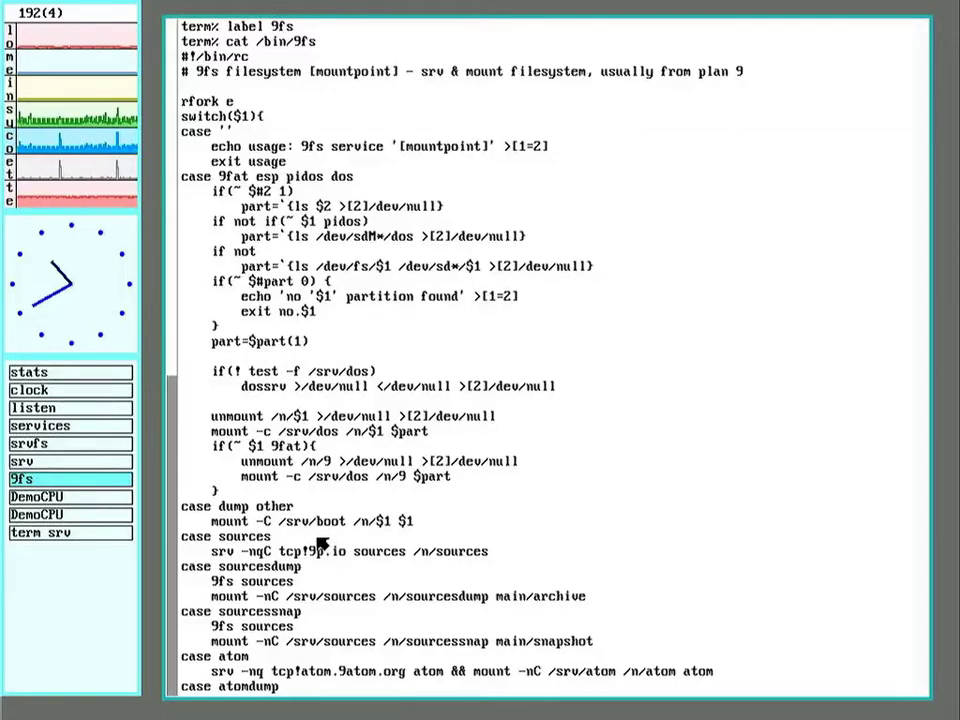
{"action": "scroll", "coordinate": [325, 117], "scroll_direction": "down", "scroll_amount": 12}
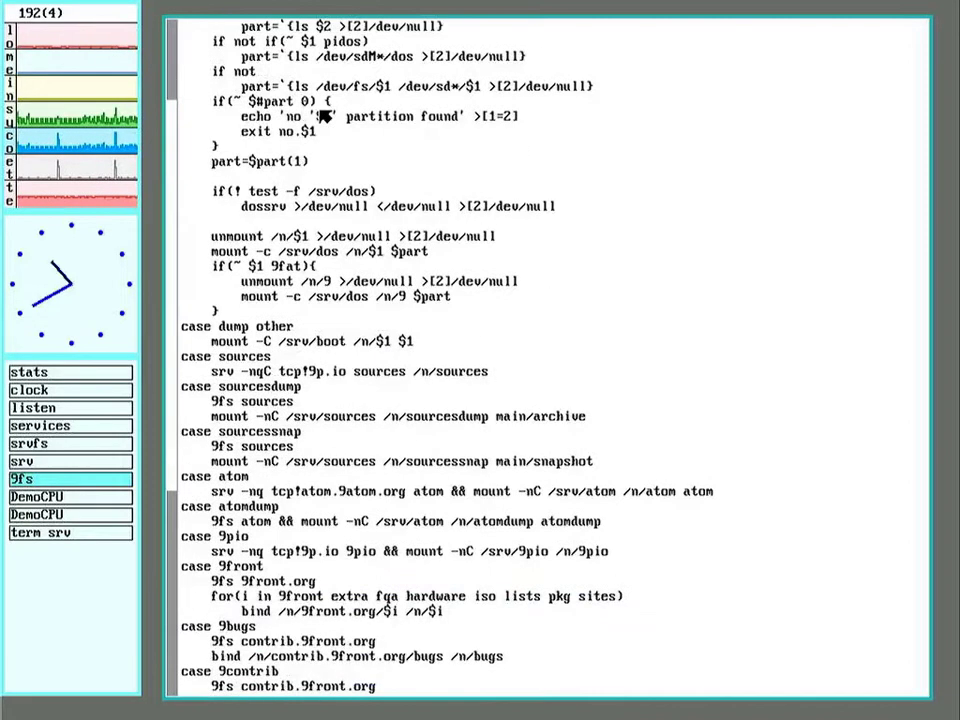
{"action": "scroll", "coordinate": [325, 117], "scroll_direction": "down", "scroll_amount": 3}
{"action": "scroll", "coordinate": [325, 117], "scroll_direction": "down", "scroll_amount": 3}
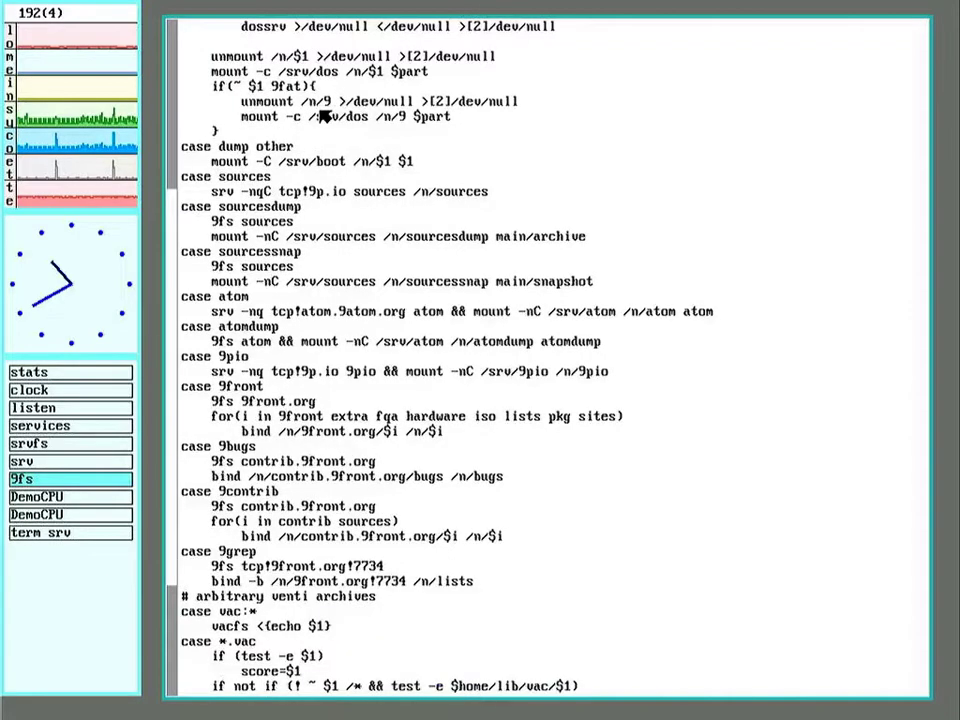
{"action": "scroll", "coordinate": [325, 117], "scroll_direction": "down", "scroll_amount": 3}
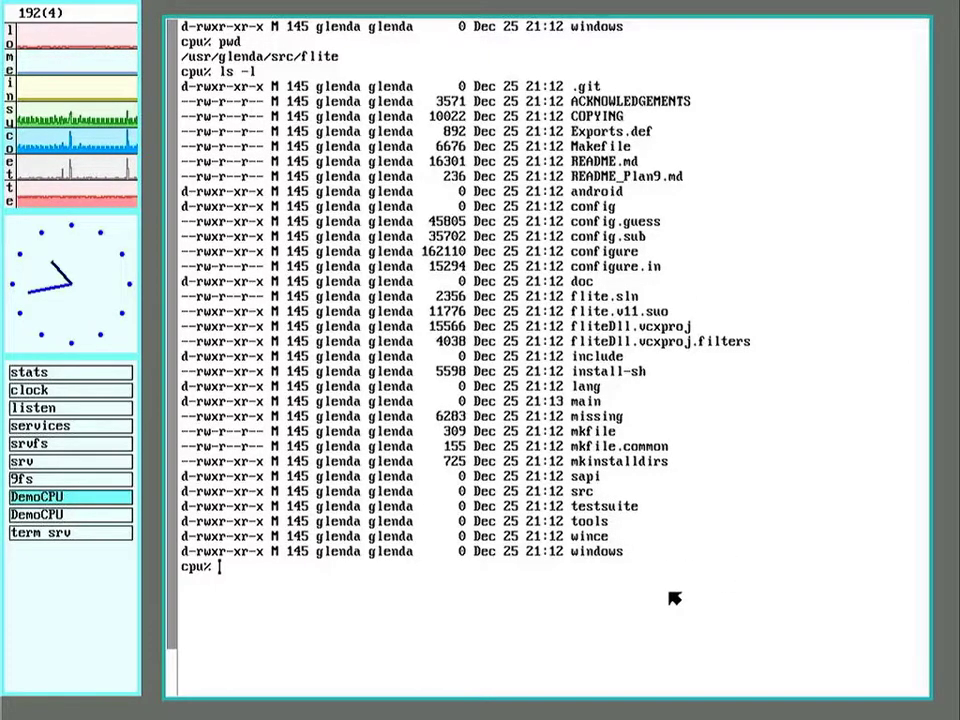
In the first DemoCPU session, run audio/flite with its output redirected to /dev/audio
{"action": "type", "text": "ud"}
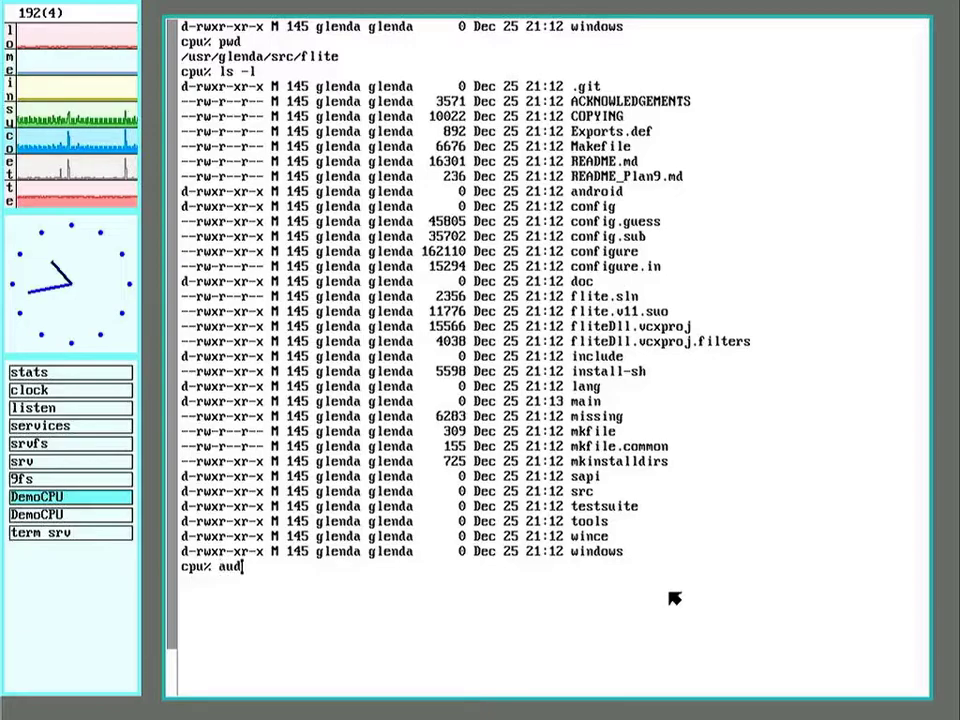
{"action": "type", "text": "io"}
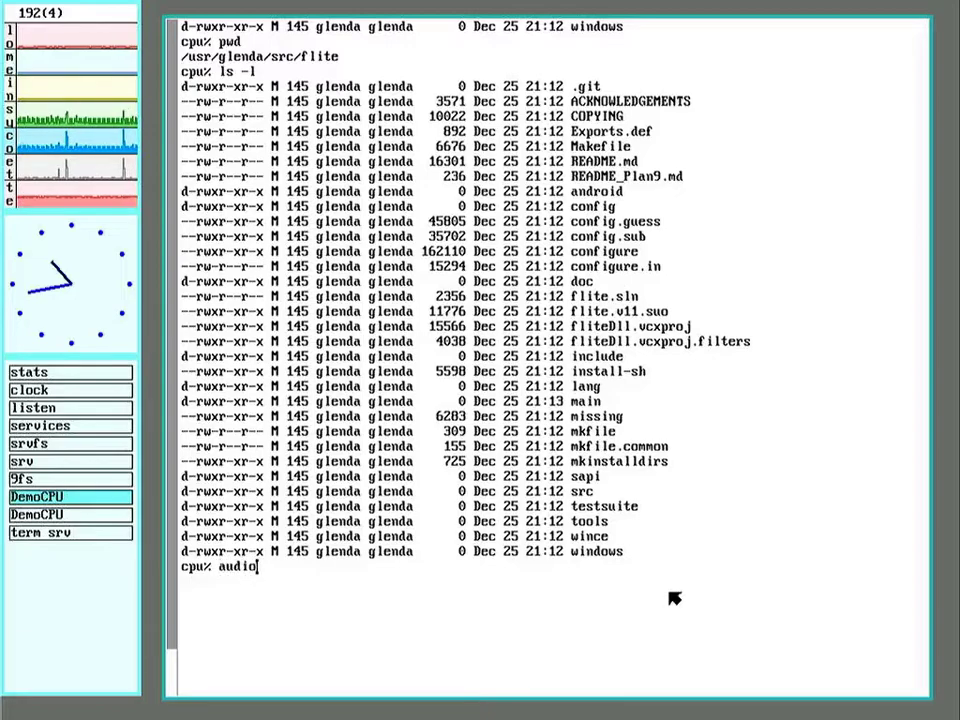
{"action": "type", "text": "/"}
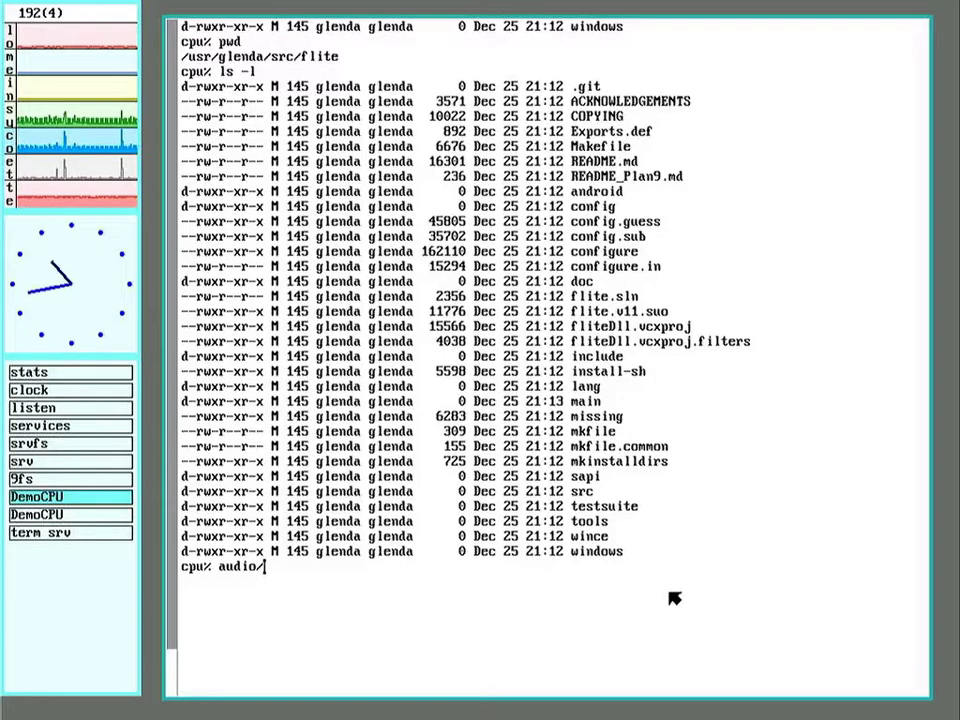
{"action": "type", "text": "flite "}
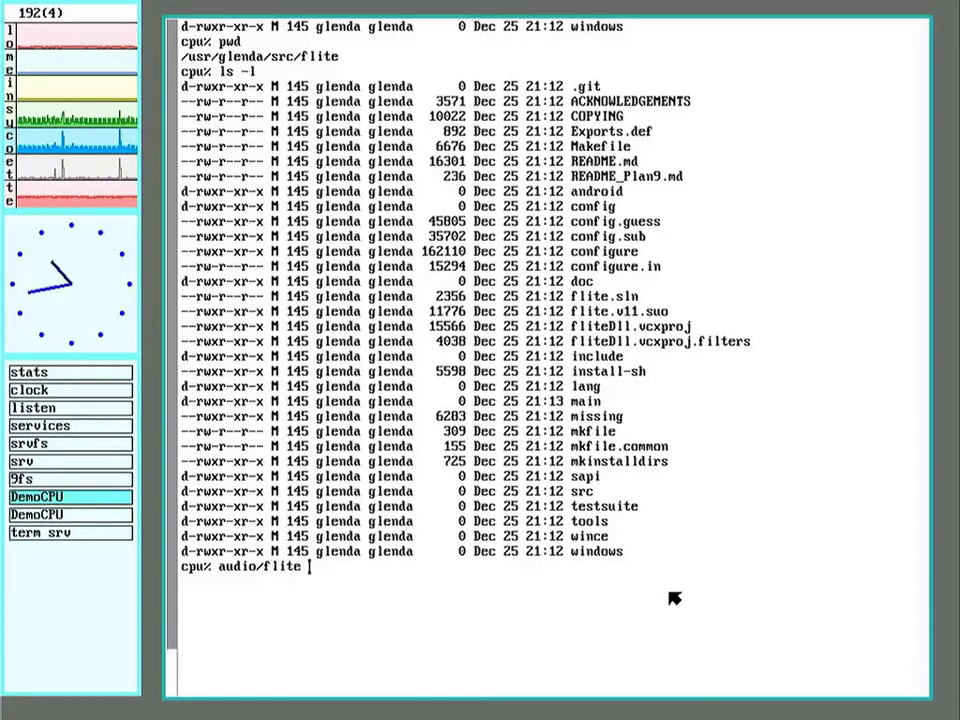
{"action": "type", "text": ">/dev"}
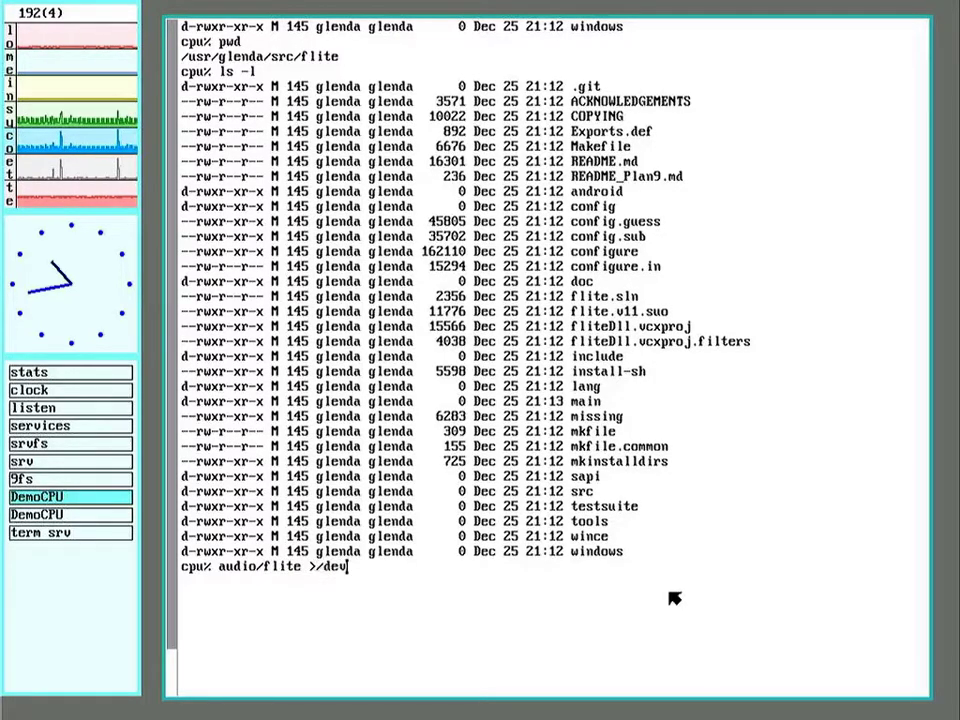
{"action": "type", "text": "/"}
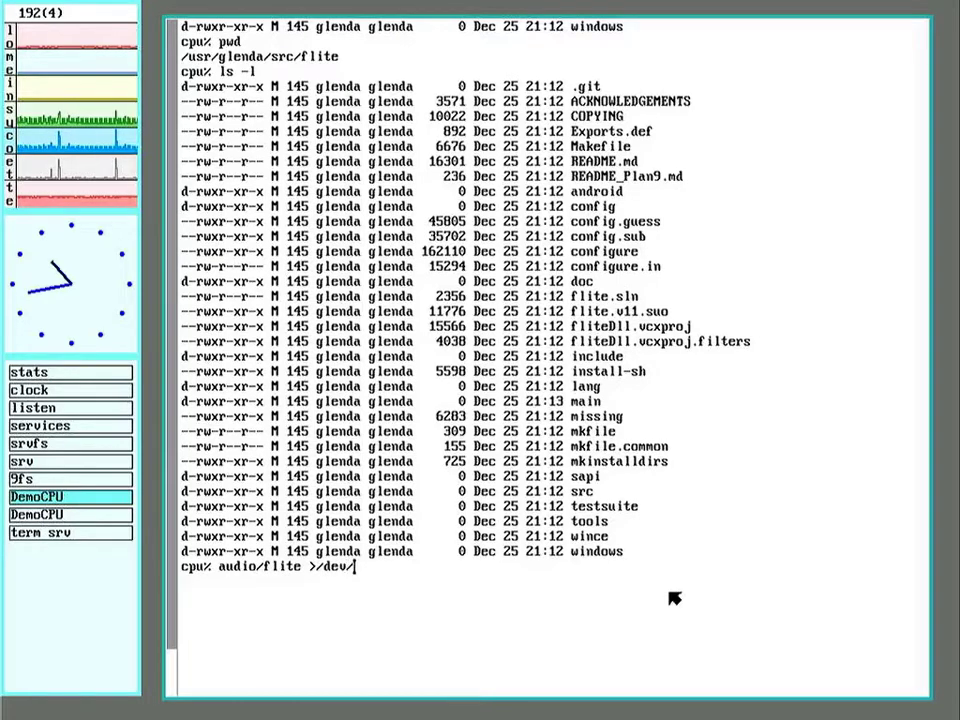
{"action": "type", "text": "audio "}
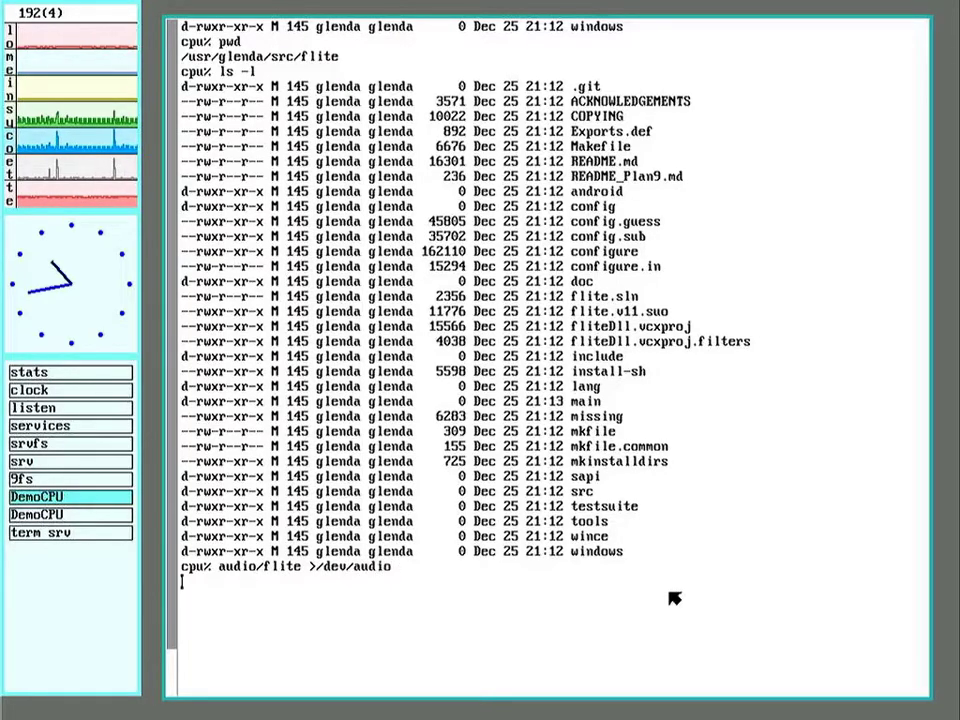
Have flite speak the lines "can you hear me" and "I am talking", and end its input
{"action": "type", "text": "ca"}
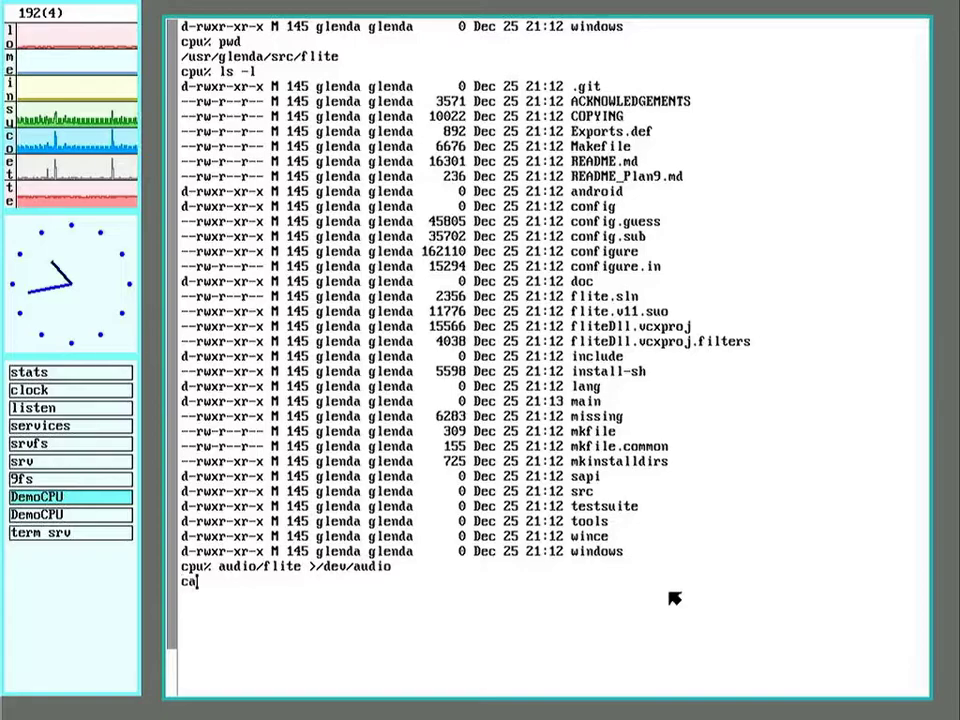
{"action": "type", "text": "n you hear me"}
{"action": "key", "text": "Return"}
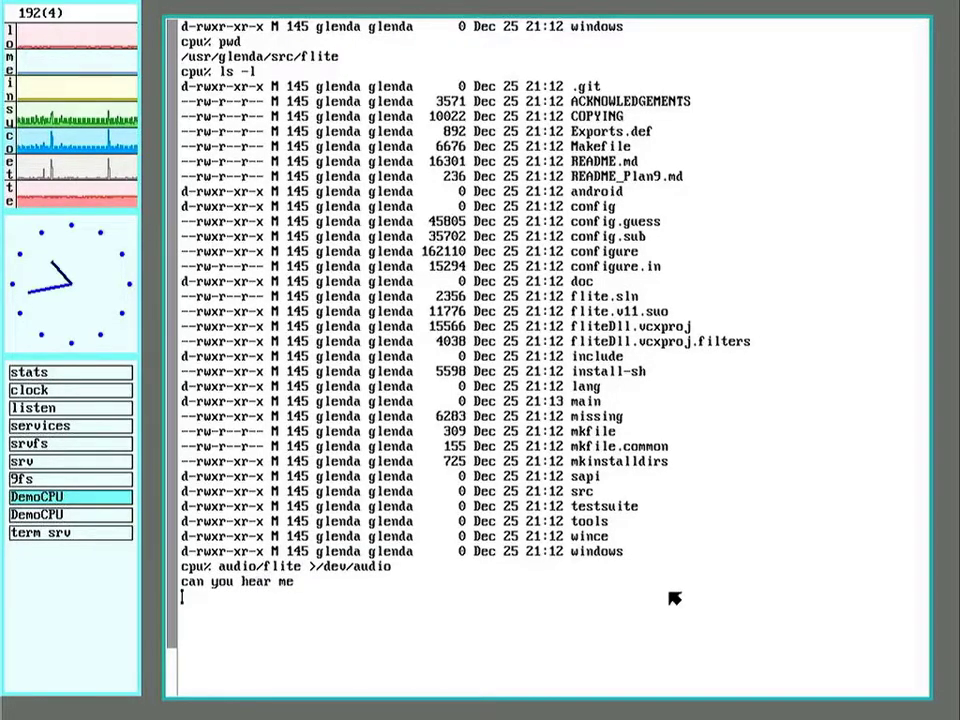
{"action": "type", "text": "I am "}
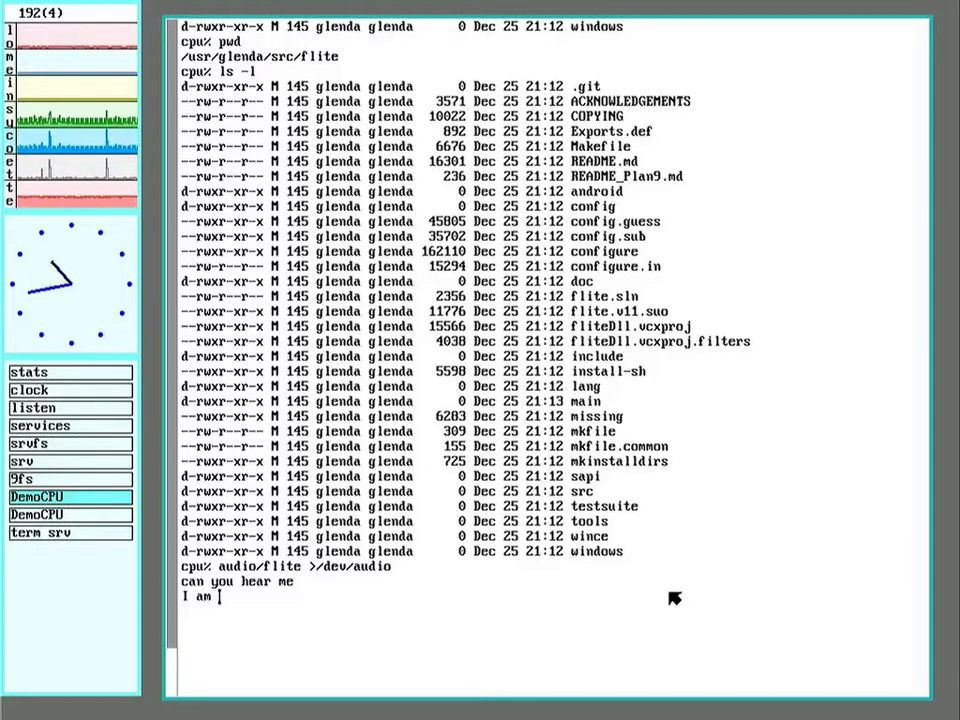
{"action": "type", "text": "talking"}
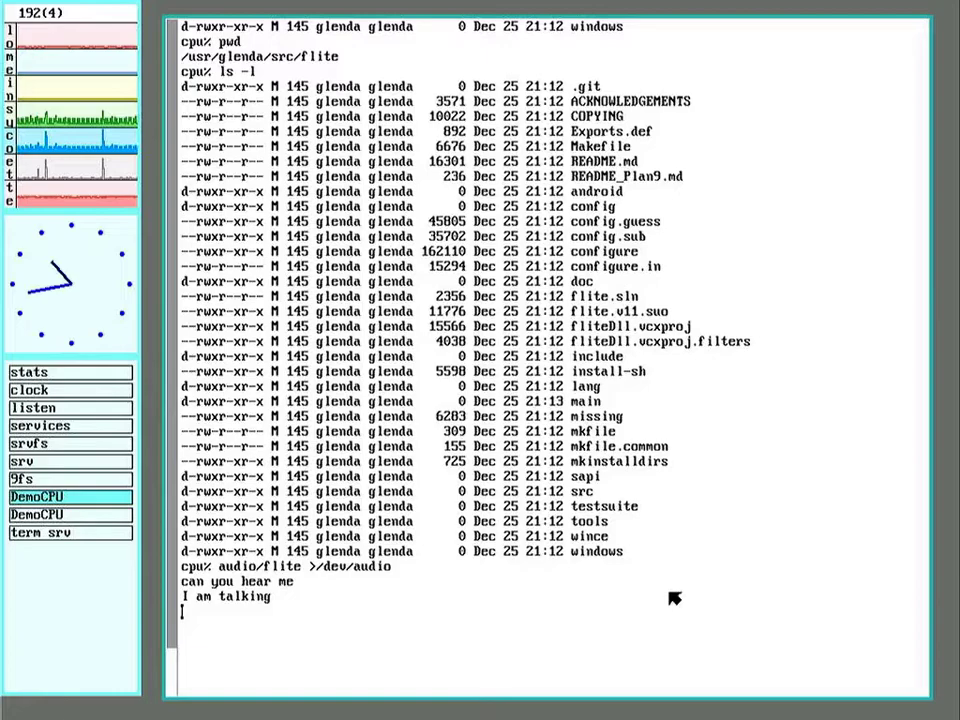
{"action": "key", "text": "ctrl+d"}
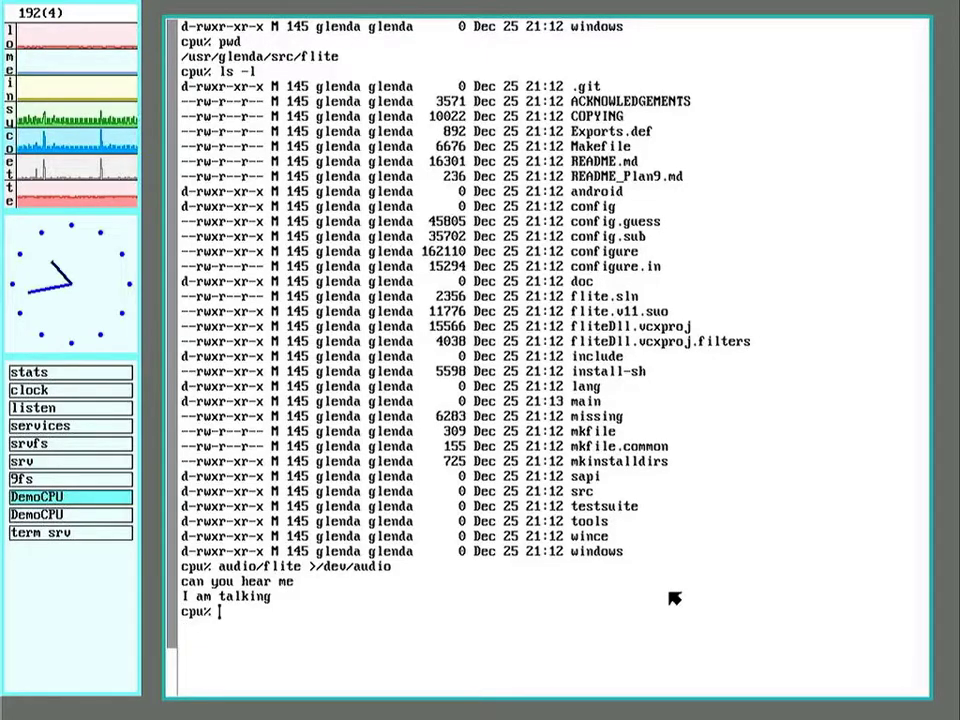
Print the contents of the /bin/chatter script with cat
{"action": "type", "text": "cat "}
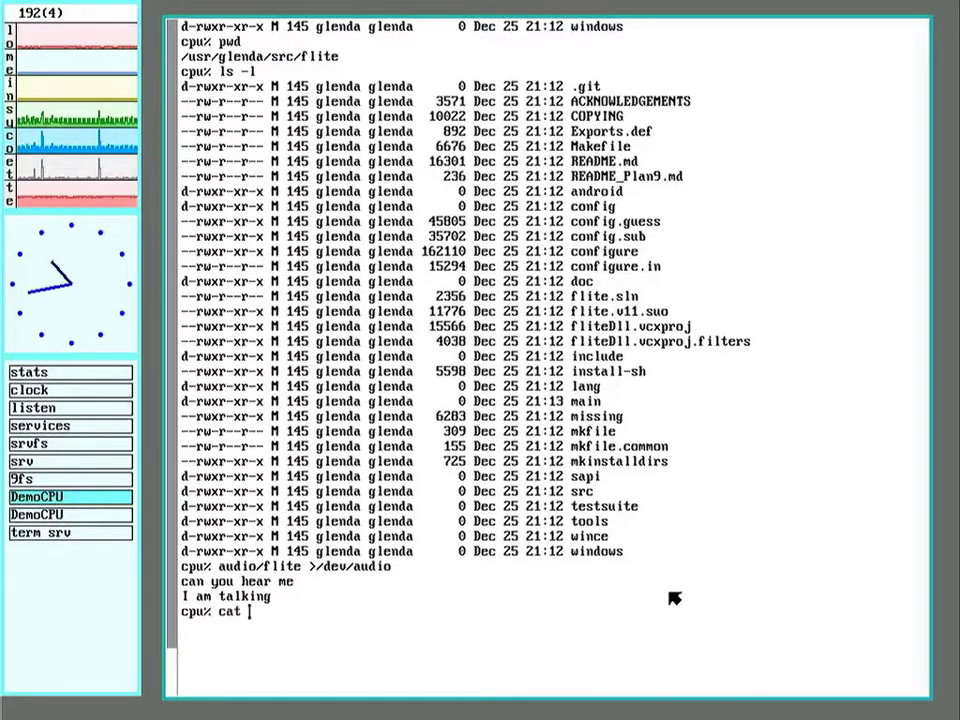
{"action": "type", "text": "/bin/"}
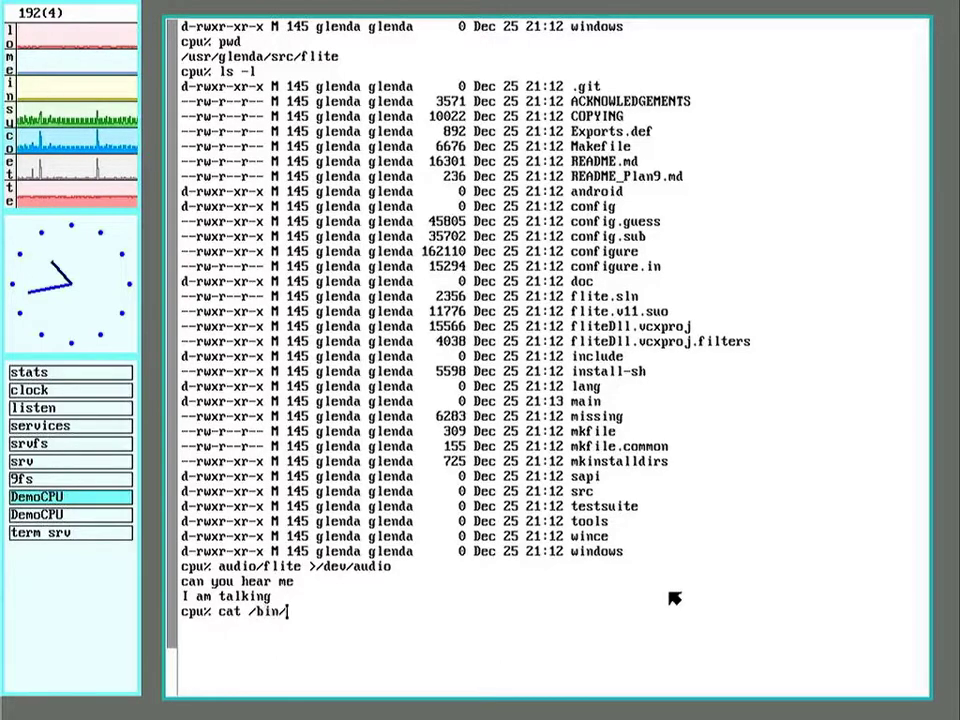
{"action": "type", "text": "chatter"}
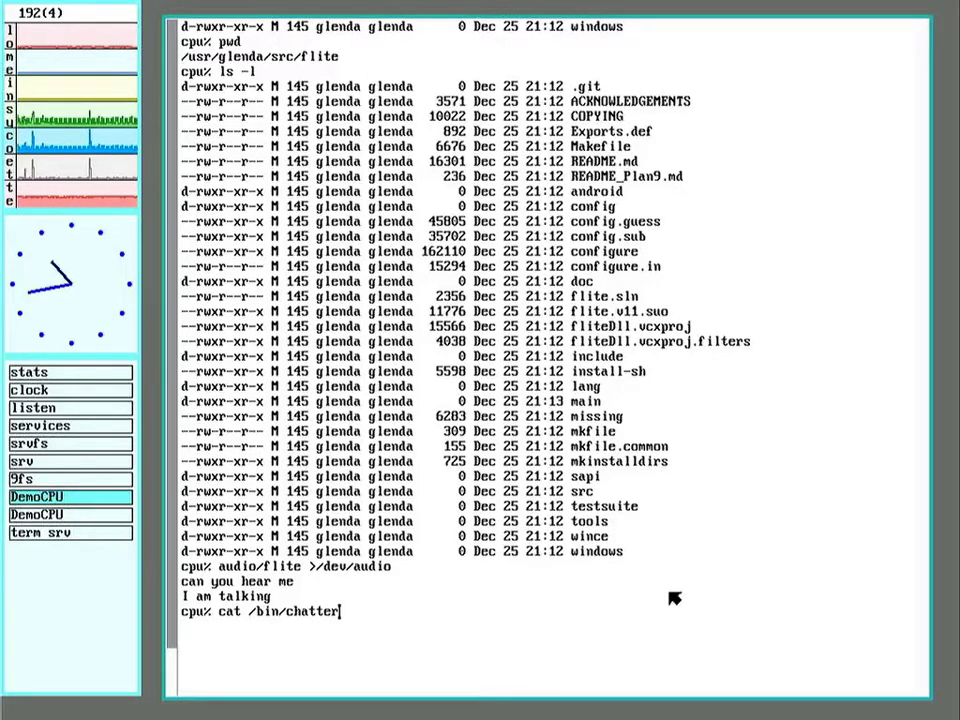
{"action": "key", "text": "Return"}
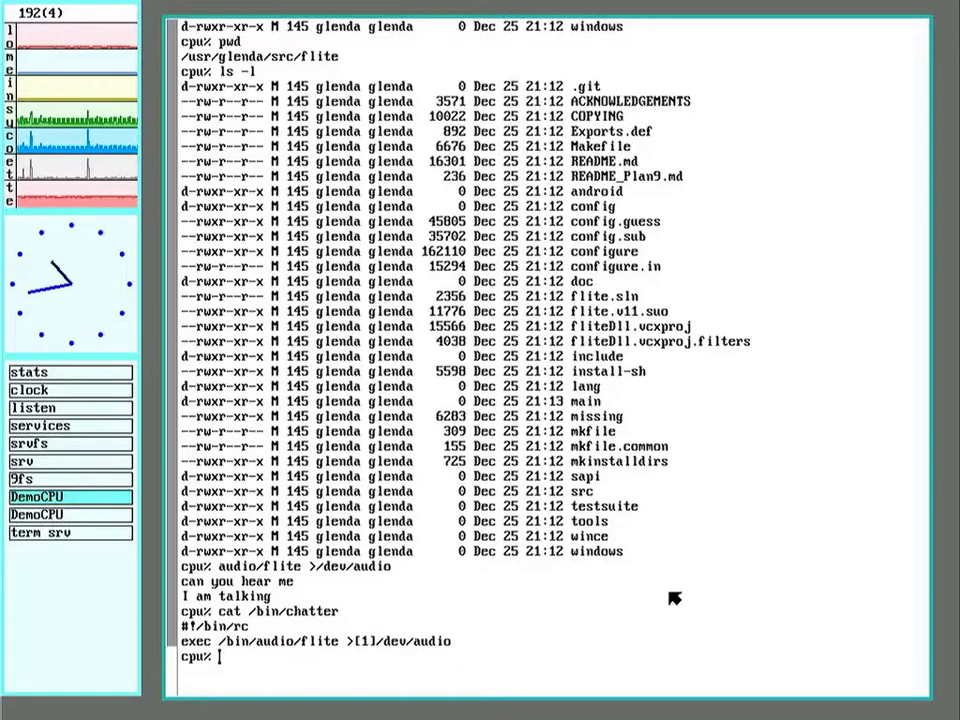
Run chatter, have it speak "does this work" and "yes it does", and end its input
{"action": "type", "text": "chatter"}
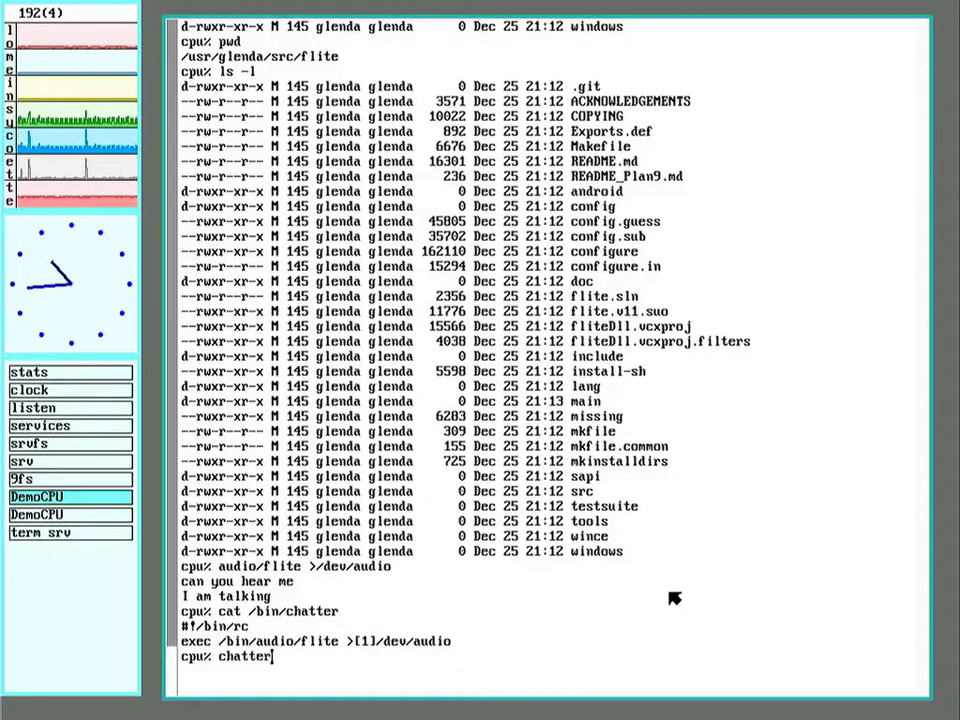
{"action": "key", "text": "Return"}
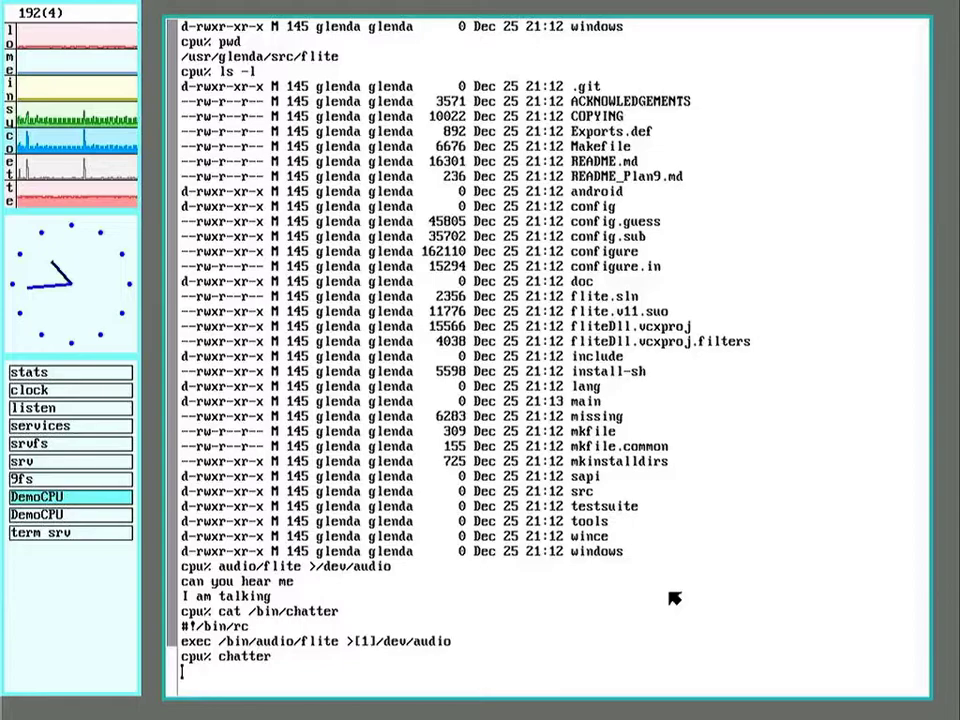
{"action": "type", "text": "does this w"}
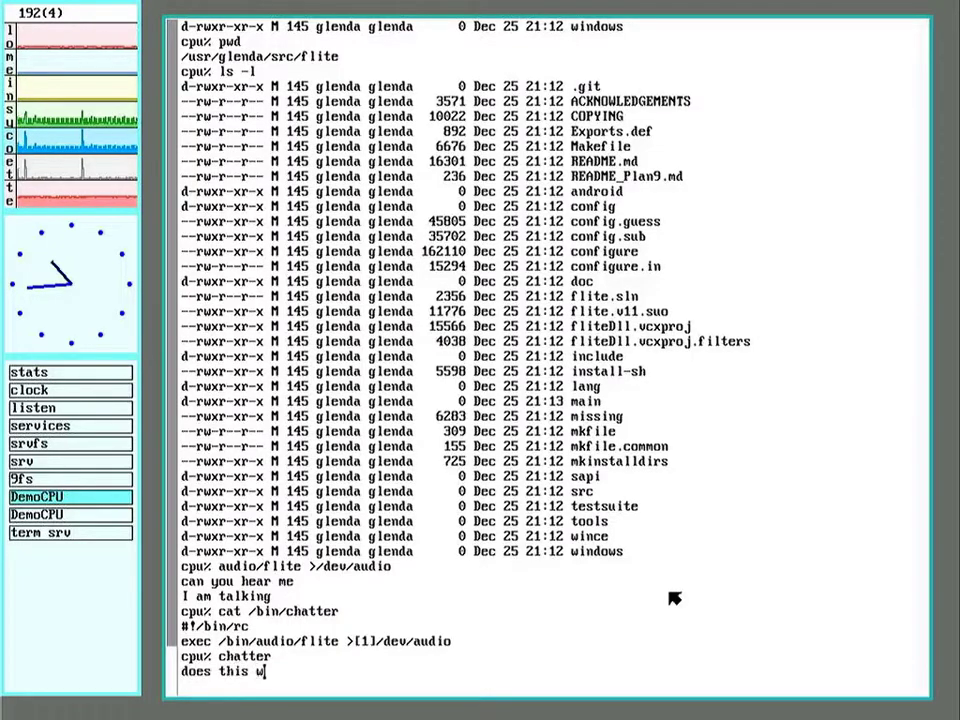
{"action": "type", "text": "ork "}
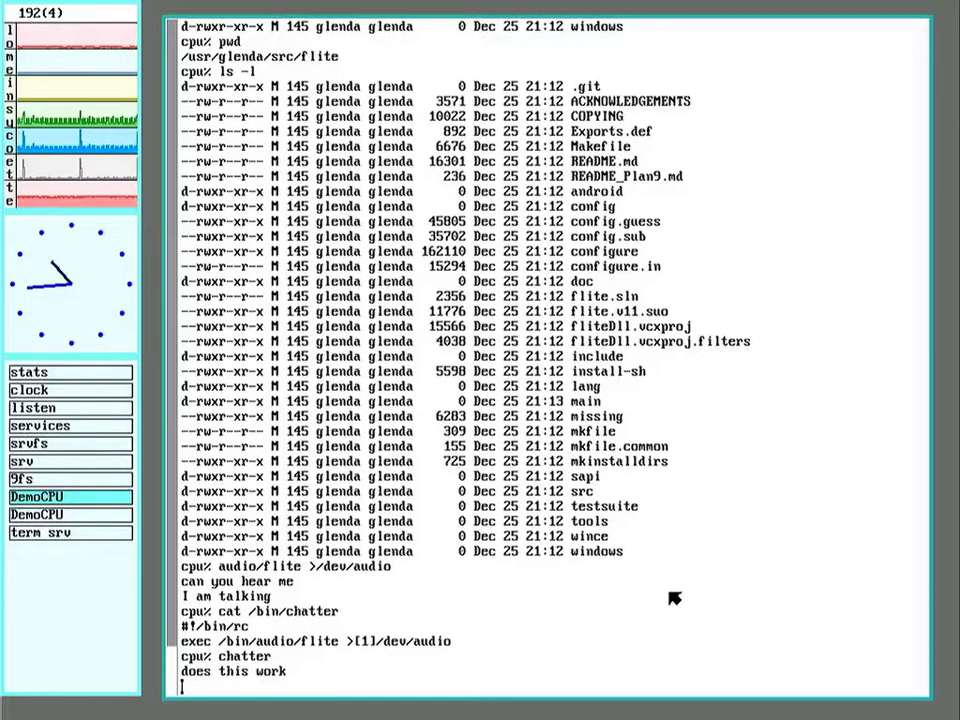
{"action": "type", "text": "yes it does"}
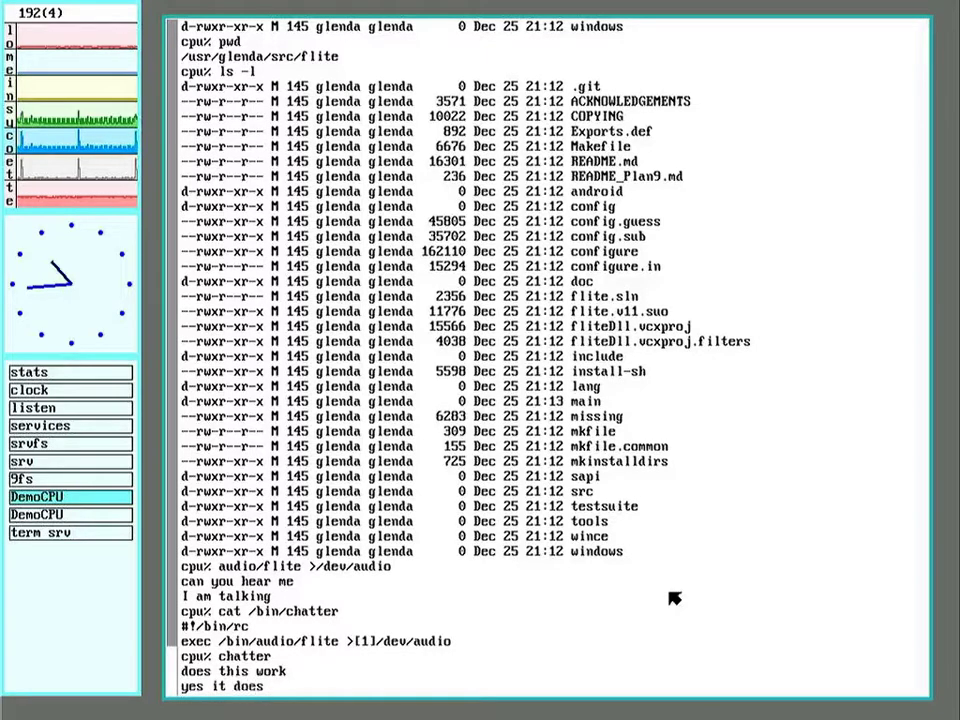
{"action": "key", "text": "Return"}
{"action": "key", "text": "ctrl+d"}
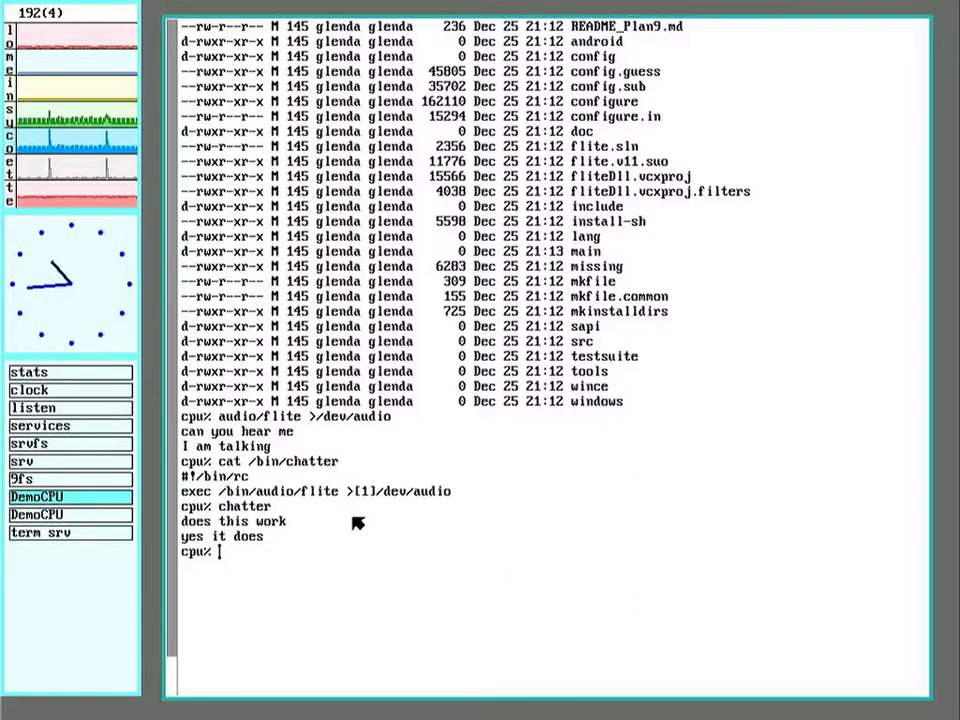
In the second DemoCPU session, correct the prepared listen command to aux/listen1 -tv tcp!*!9999 /rc/bin/chatter and run it
{"action": "left_click", "coordinate": [87, 518]}
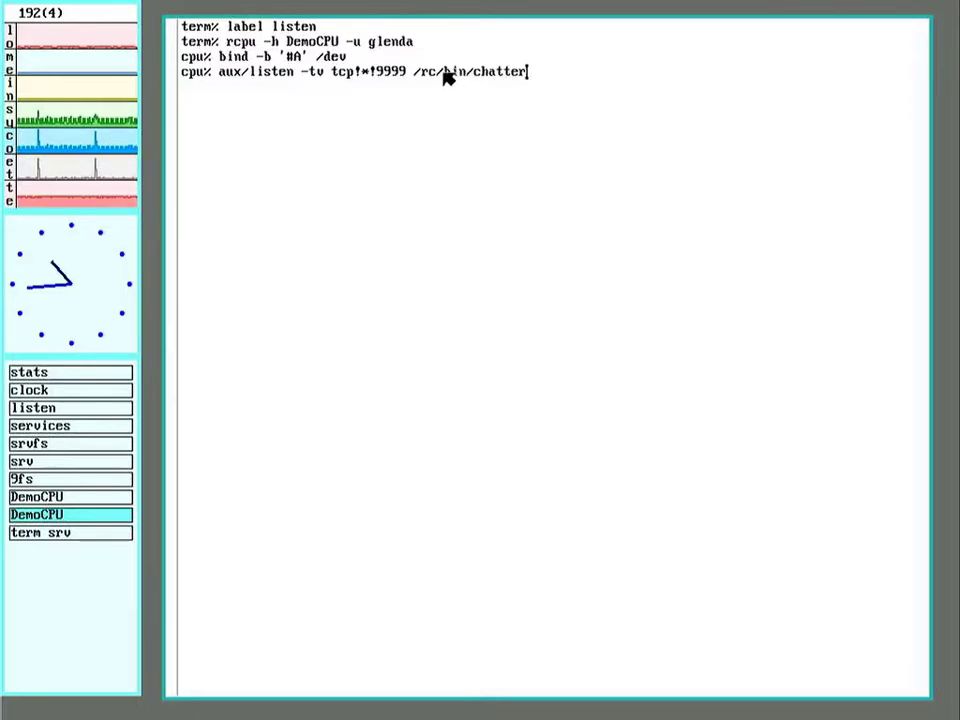
{"action": "left_click", "coordinate": [299, 72]}
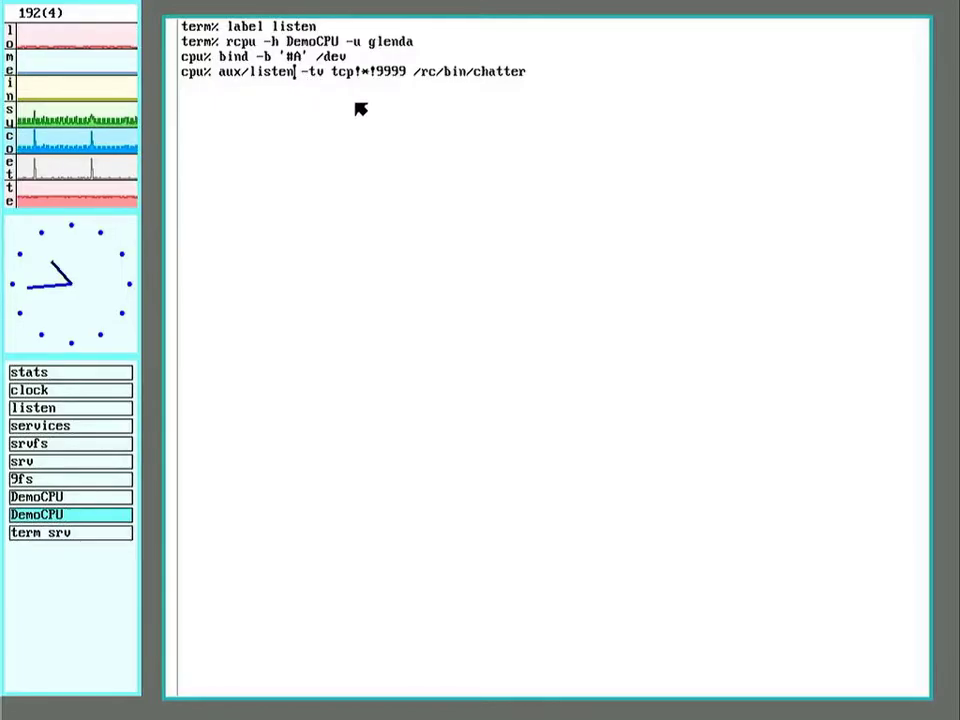
{"action": "type", "text": "1"}
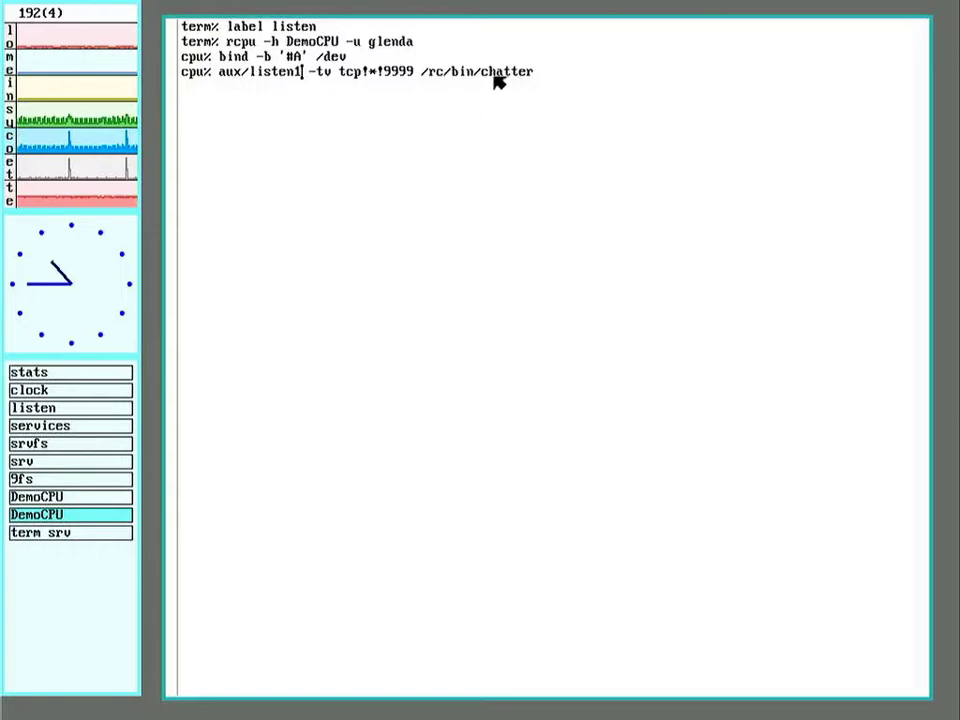
{"action": "left_click", "coordinate": [556, 78]}
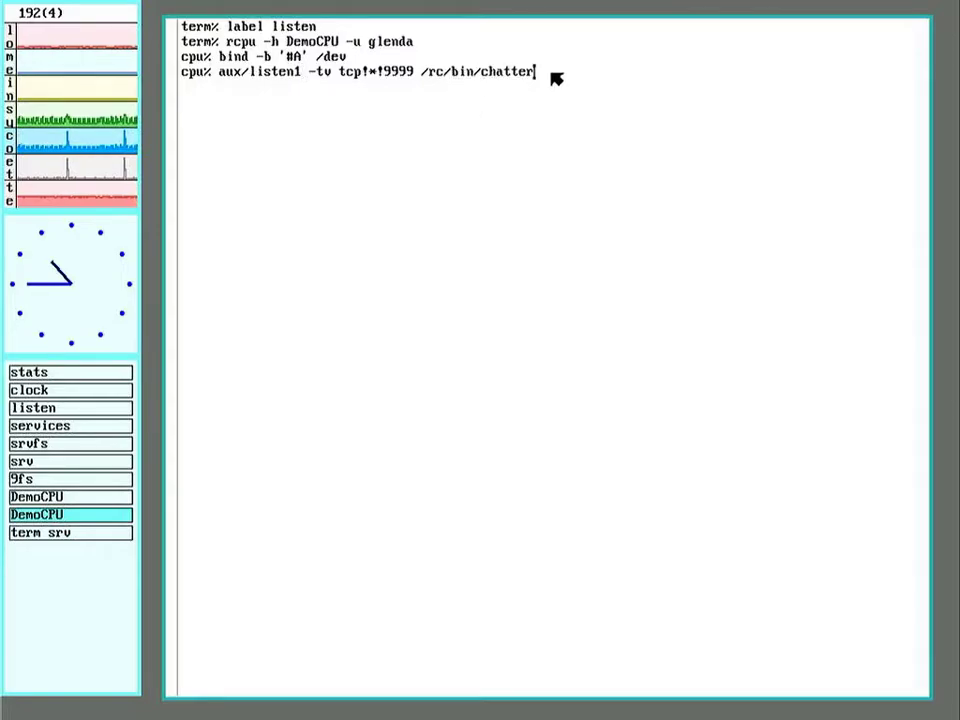
{"action": "key", "text": "Return"}
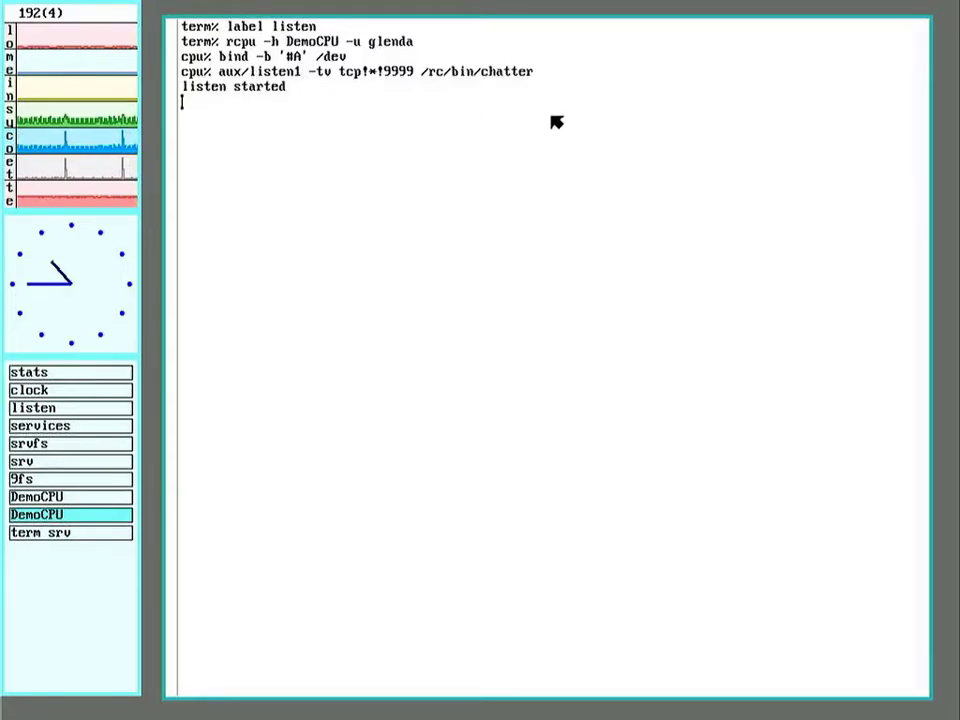
In the term srv window, run the prepared srv tcp!DemoCPU!9999 talk command and list the contents of /srv
{"action": "left_click", "coordinate": [85, 535]}
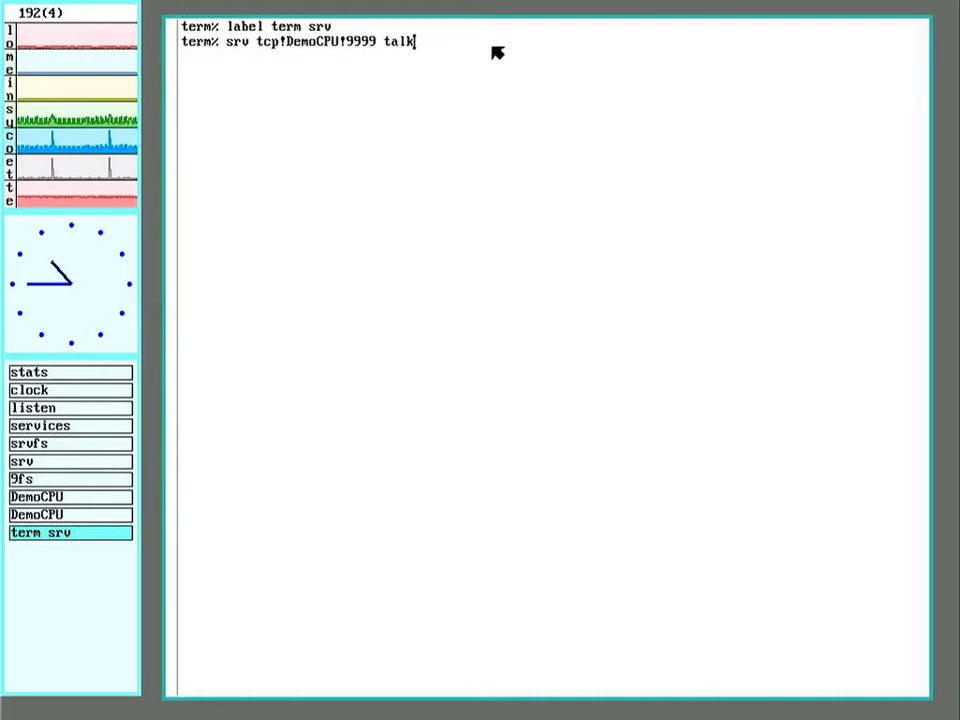
{"action": "key", "text": "Return"}
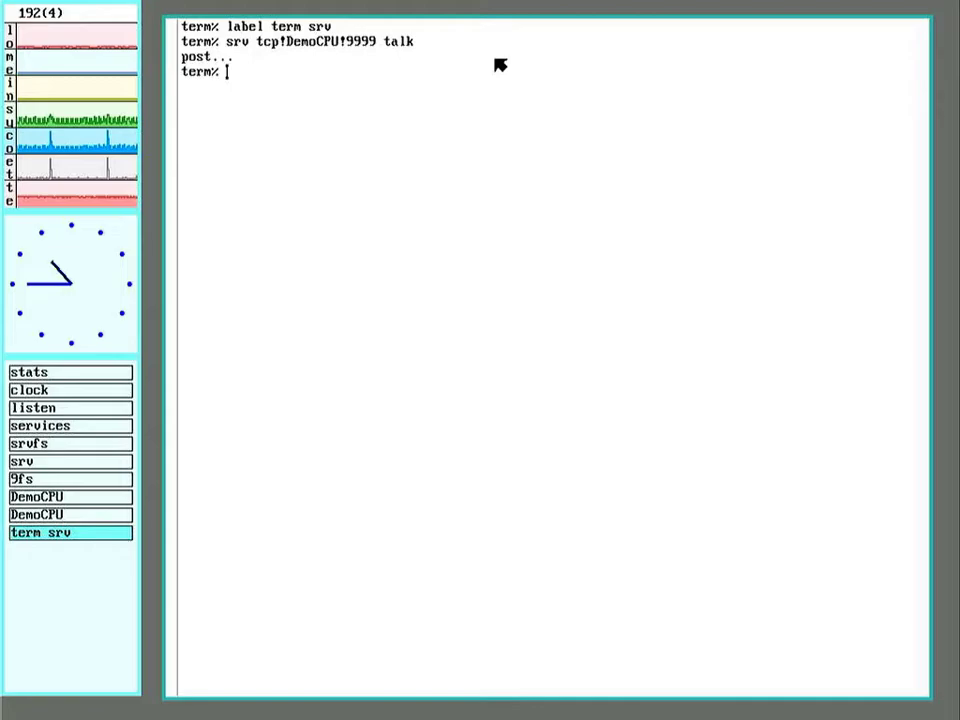
{"action": "type", "text": "l"}
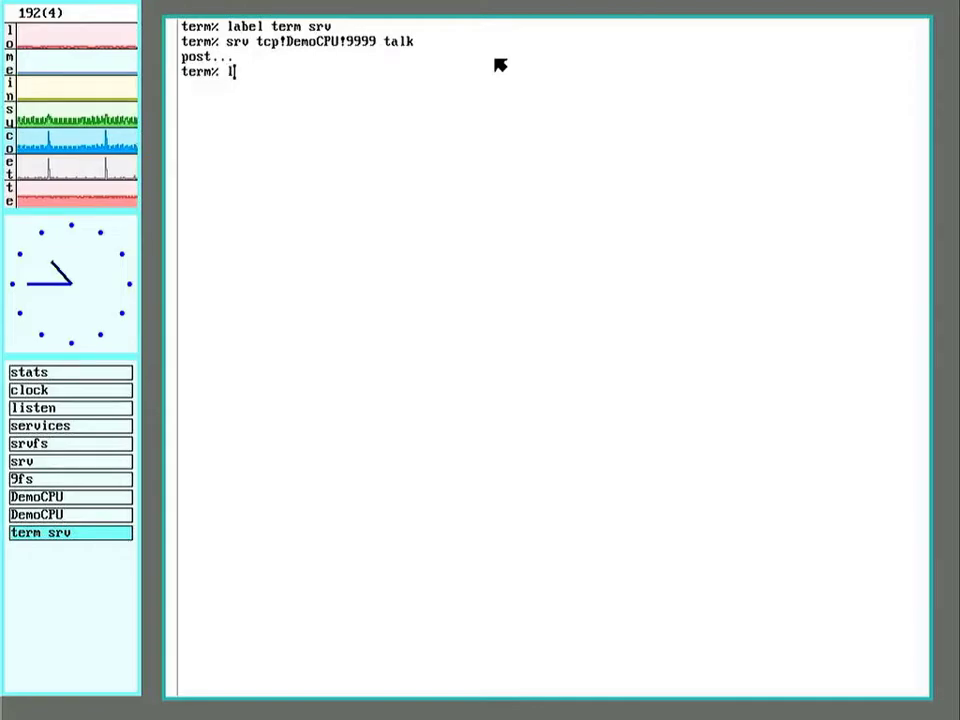
{"action": "type", "text": "s /srv"}
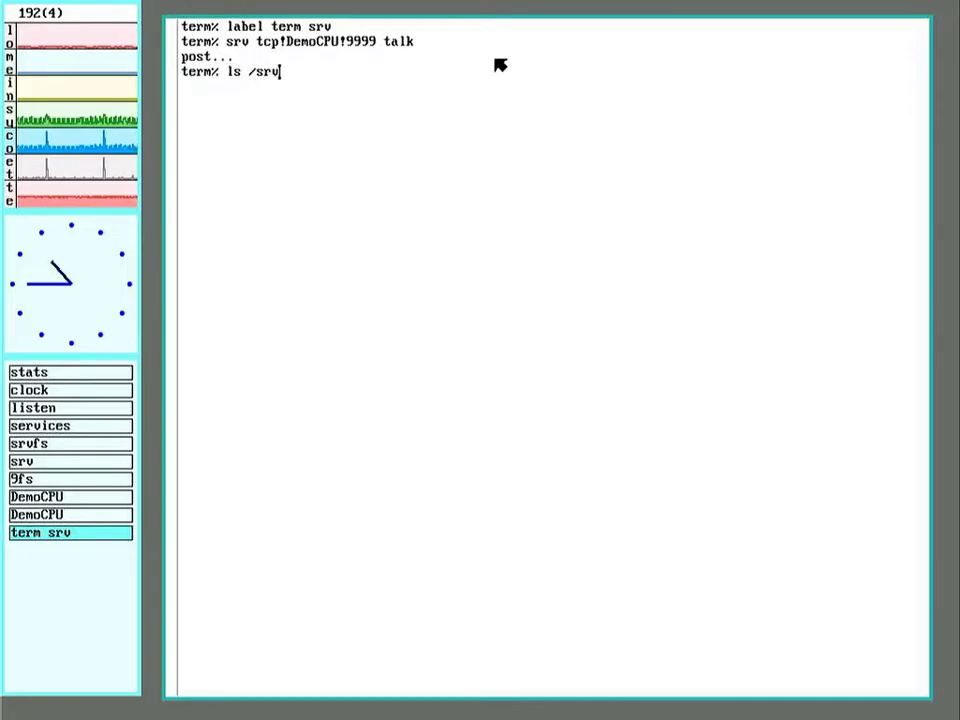
{"action": "key", "text": "Return"}
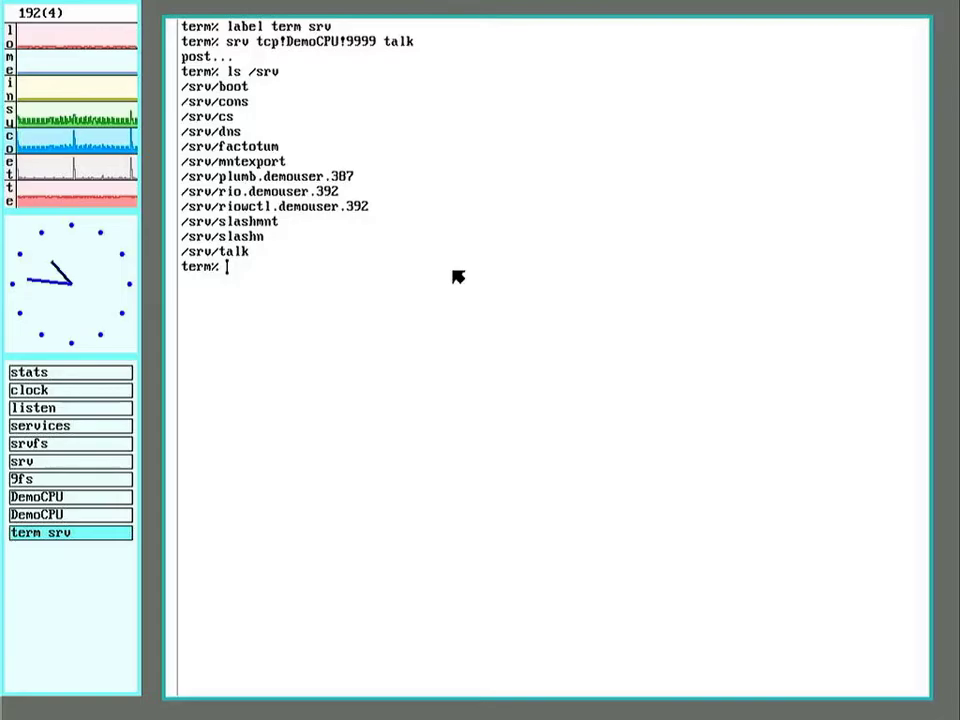
Append the text "this is a test" to /srv/talk with echo so the remote speech service speaks it
{"action": "type", "text": "echo "}
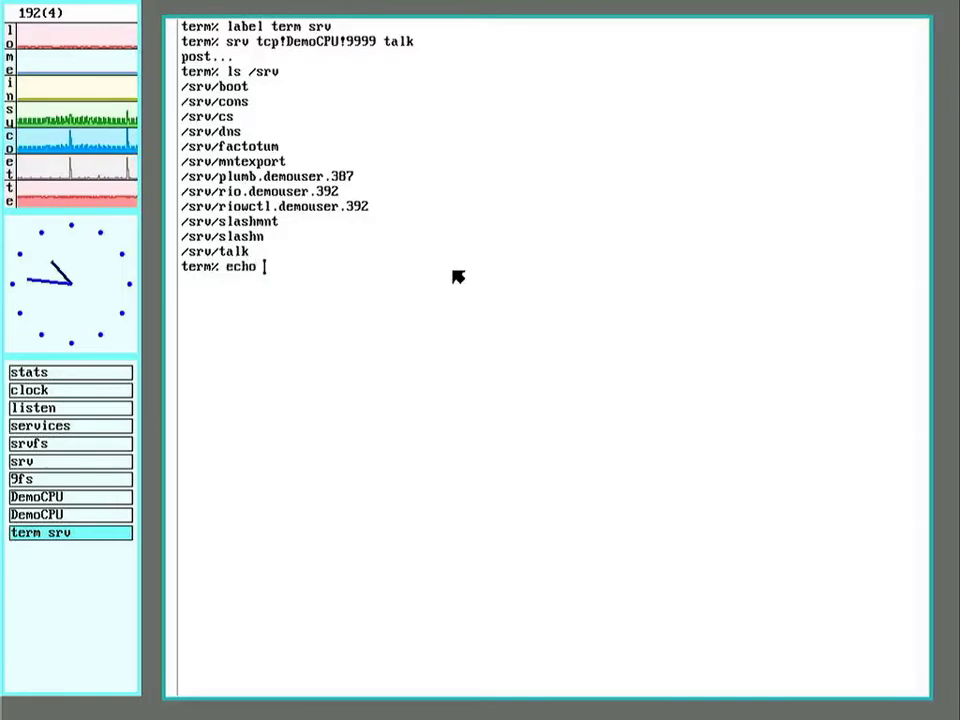
{"action": "type", "text": "this is a "}
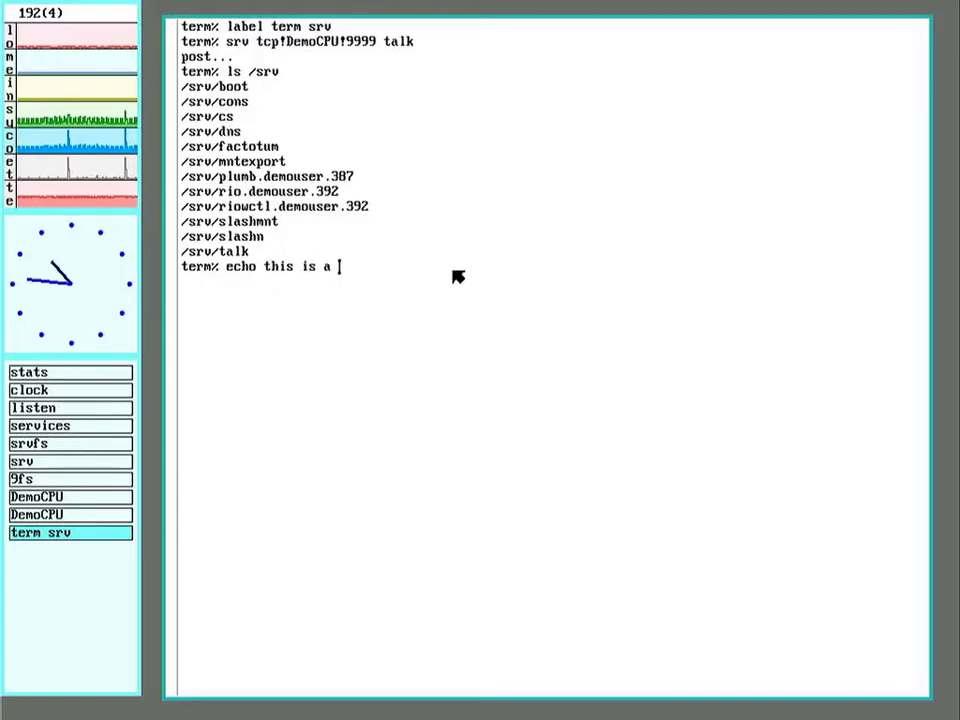
{"action": "type", "text": "test >>/"}
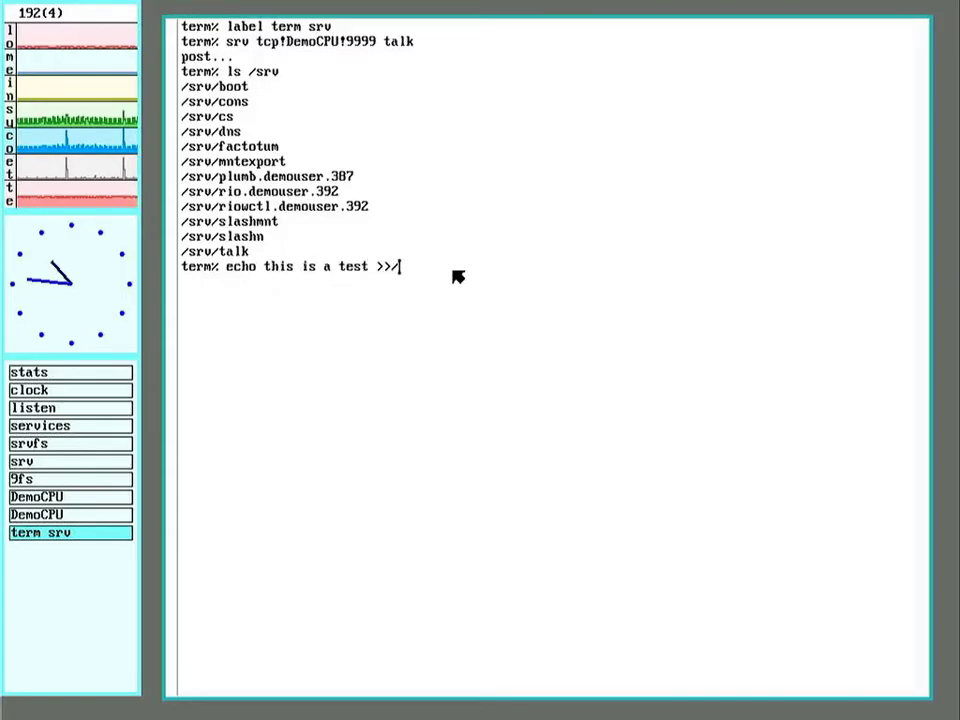
{"action": "type", "text": "srv/talk"}
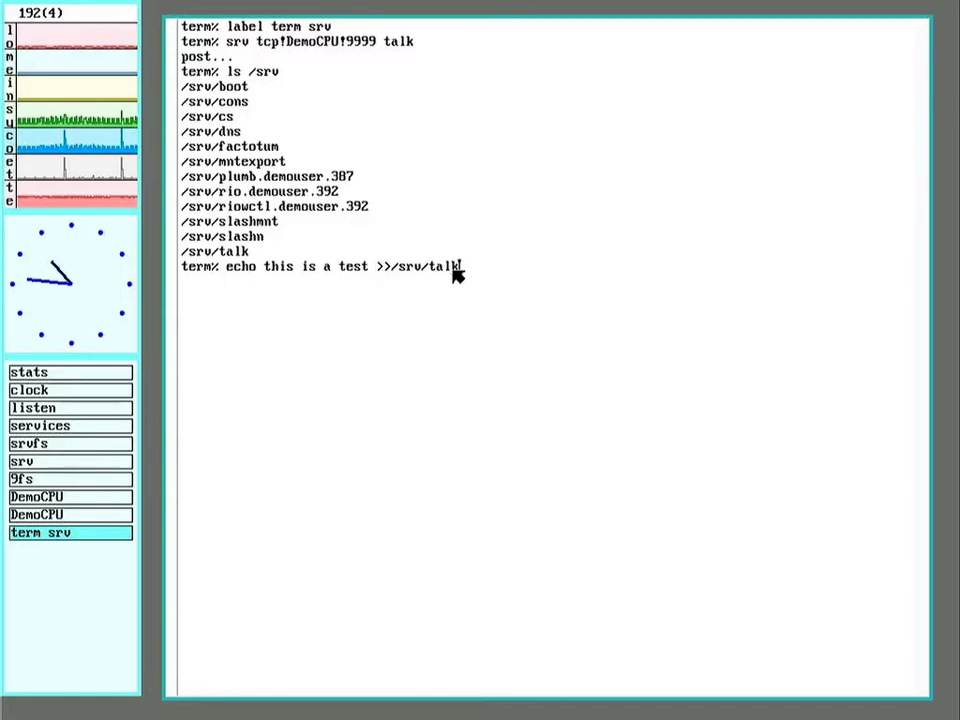
{"action": "key", "text": "Return"}
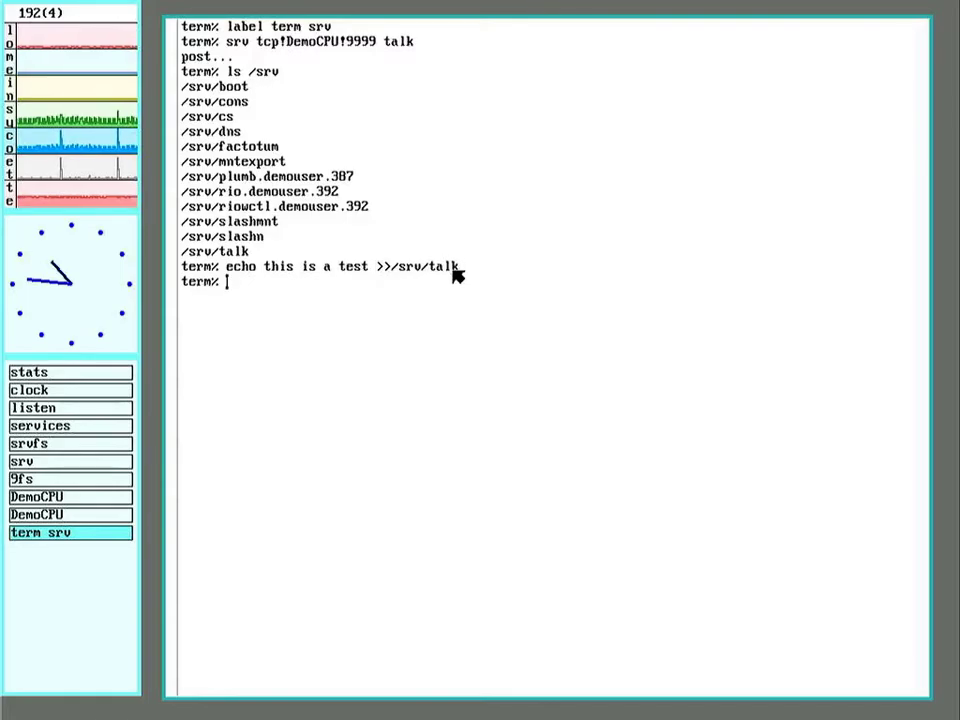
Send the line "remote text to speech" to the speech service by appending it to /srv/talk with echo
{"action": "type", "text": "echo remote"}
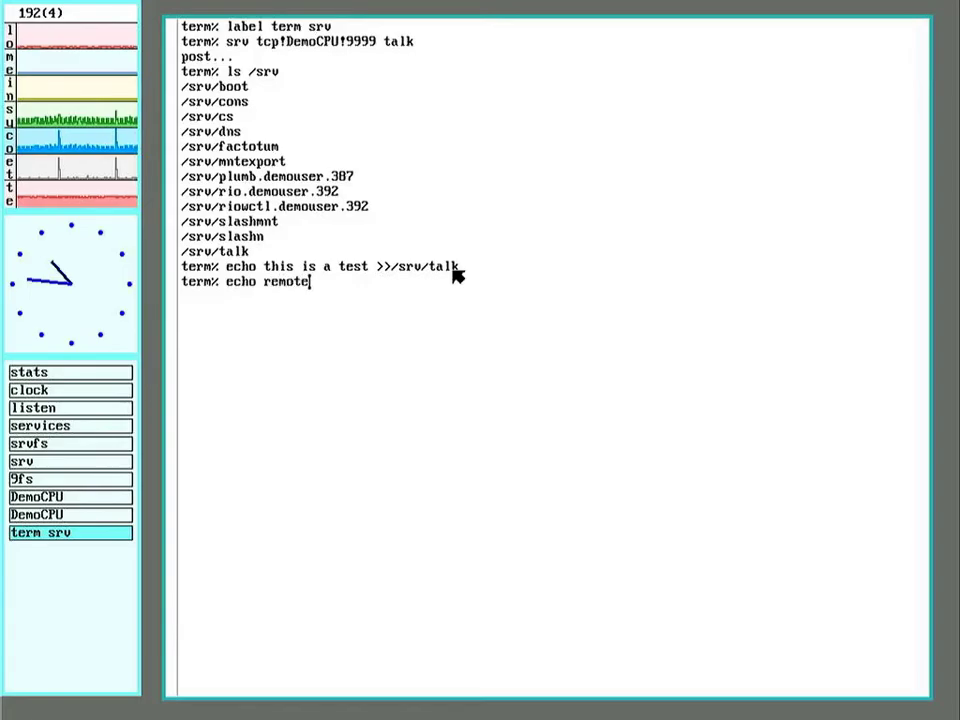
{"action": "type", "text": " text to s"}
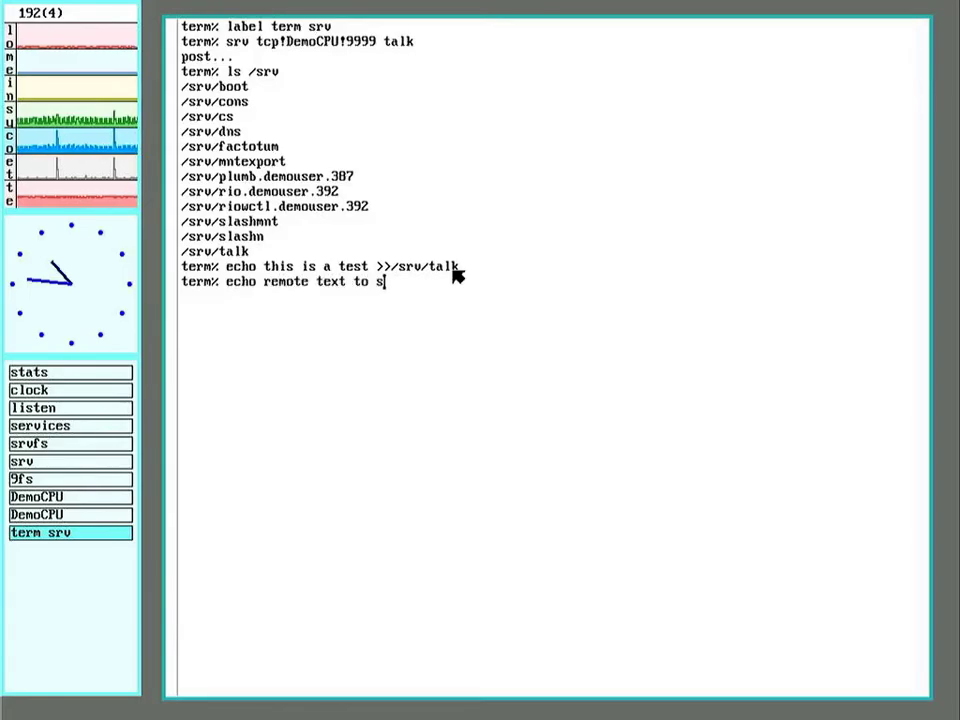
{"action": "type", "text": "peech >>/srv/"}
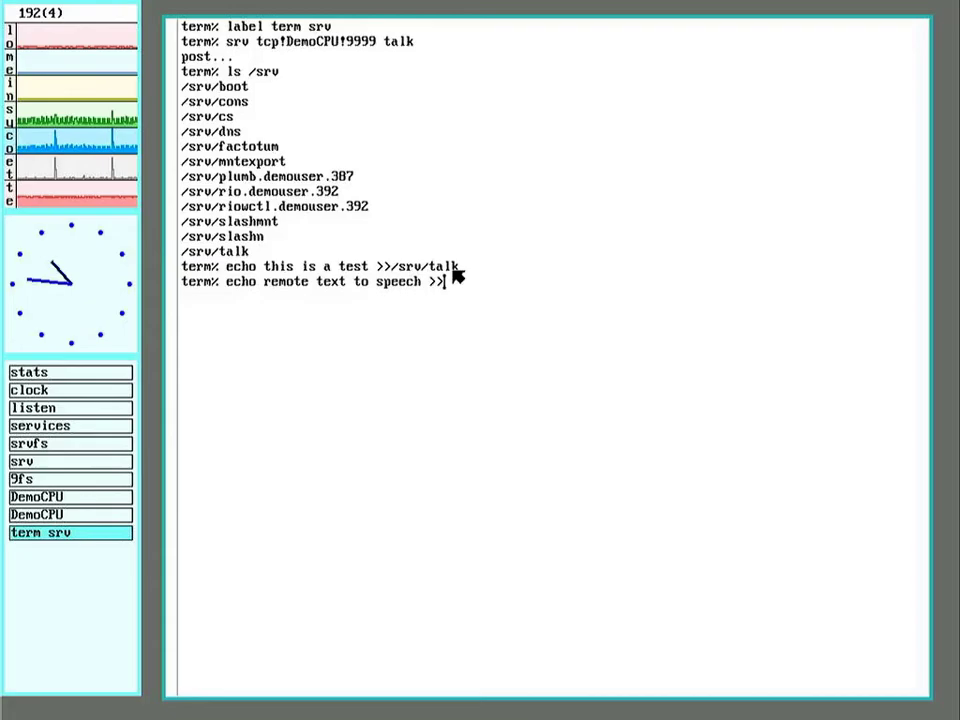
{"action": "type", "text": "talk"}
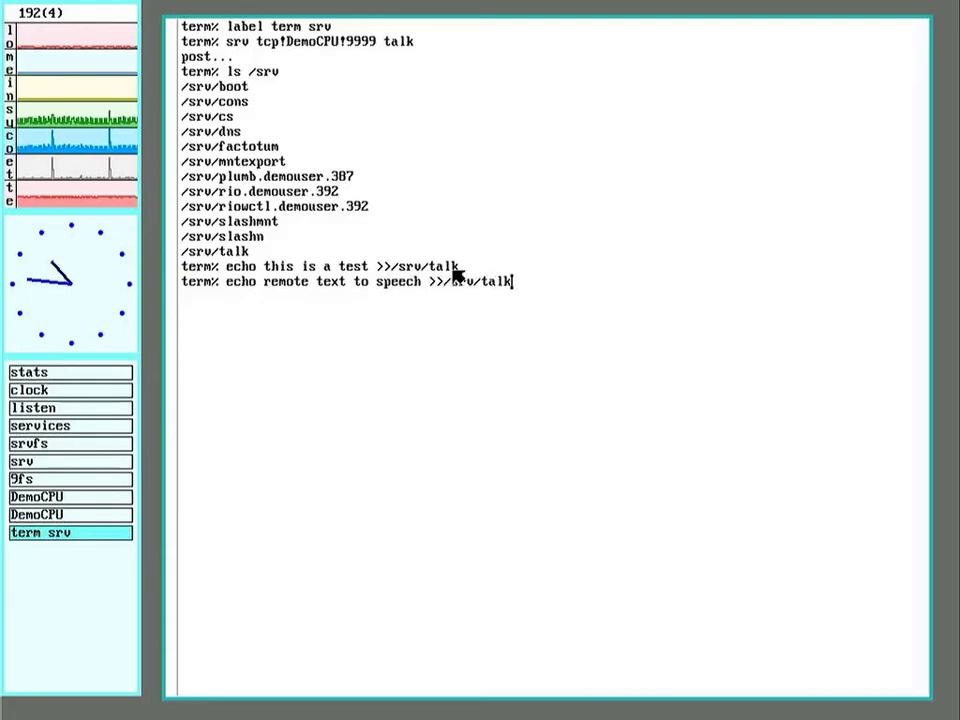
{"action": "key", "text": "Return"}
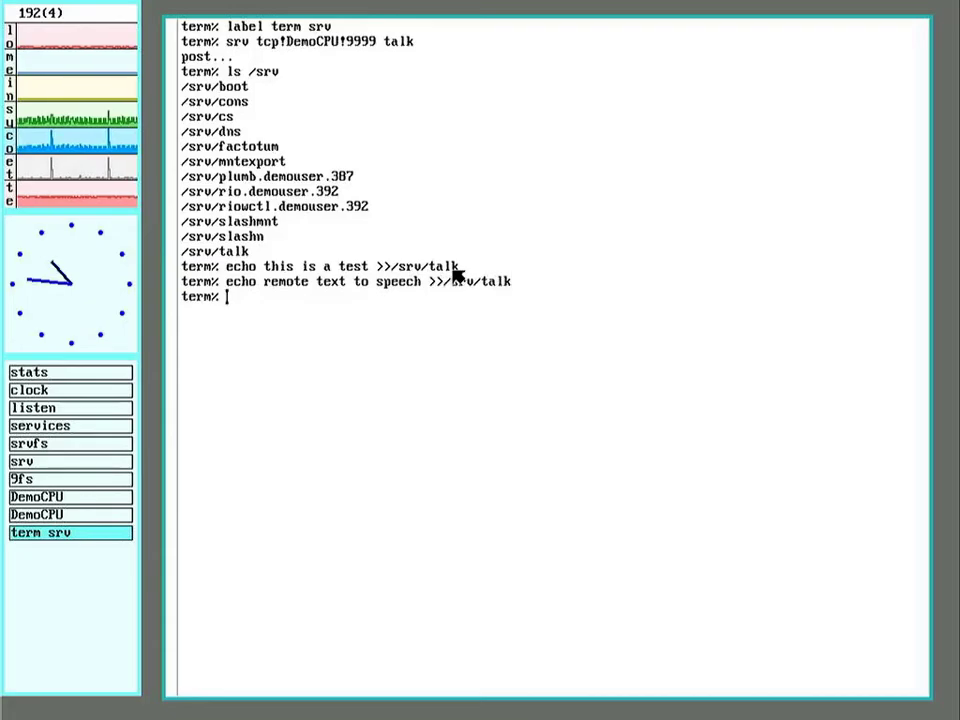